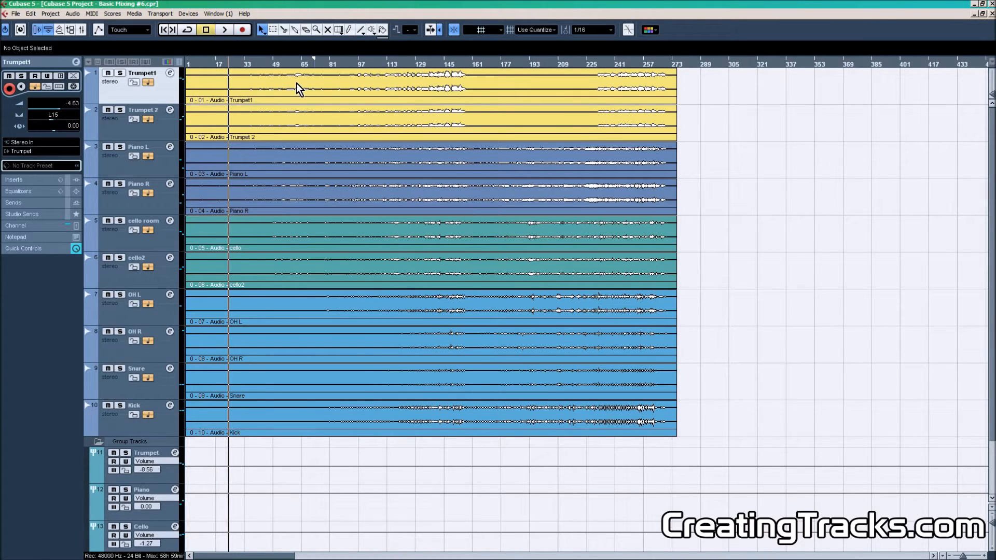
Open the channel settings and the mixer, and inspect the EQ of the trumpet and piano tracks.
{"action": "left_click", "coordinate": [169, 73]}
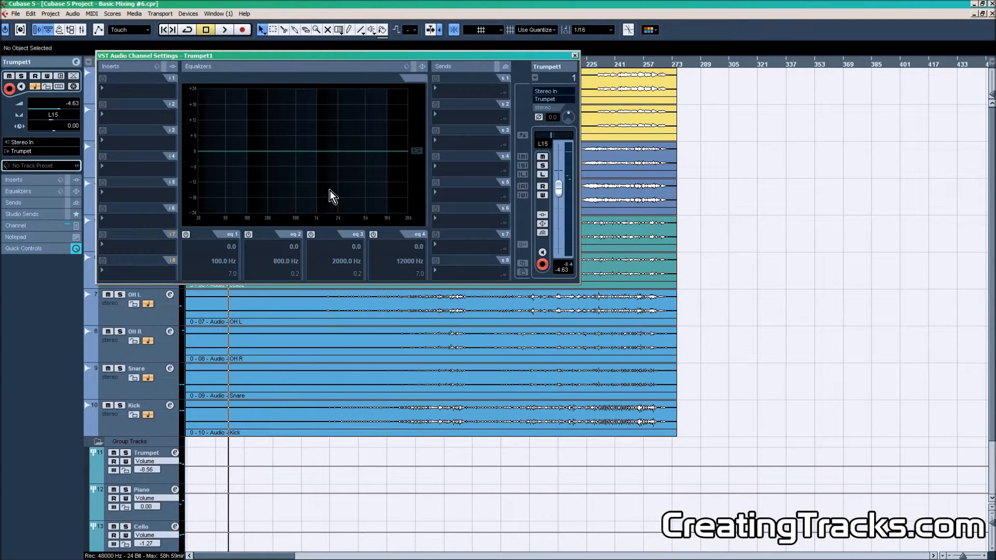
{"action": "key", "text": "F3"}
{"action": "left_click", "coordinate": [218, 448]}
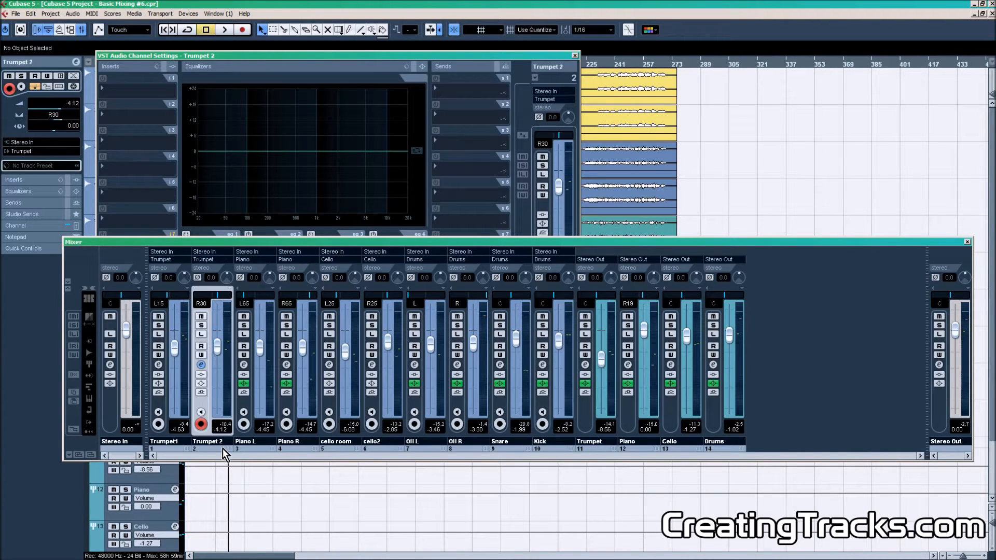
{"action": "left_click", "coordinate": [250, 446]}
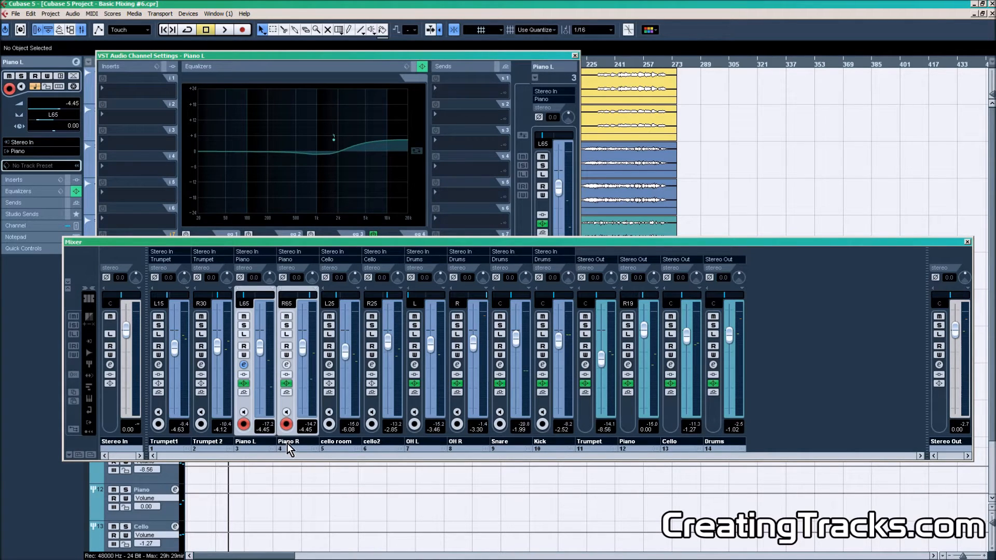
{"action": "left_click", "coordinate": [288, 444]}
{"action": "left_click", "coordinate": [265, 447]}
{"action": "left_click", "coordinate": [261, 448]}
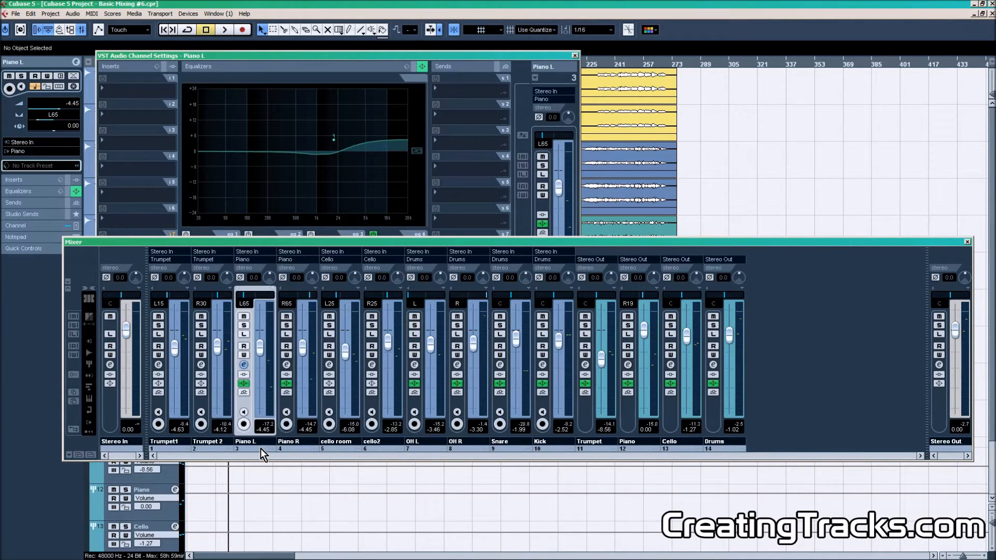
{"action": "left_click", "coordinate": [288, 449]}
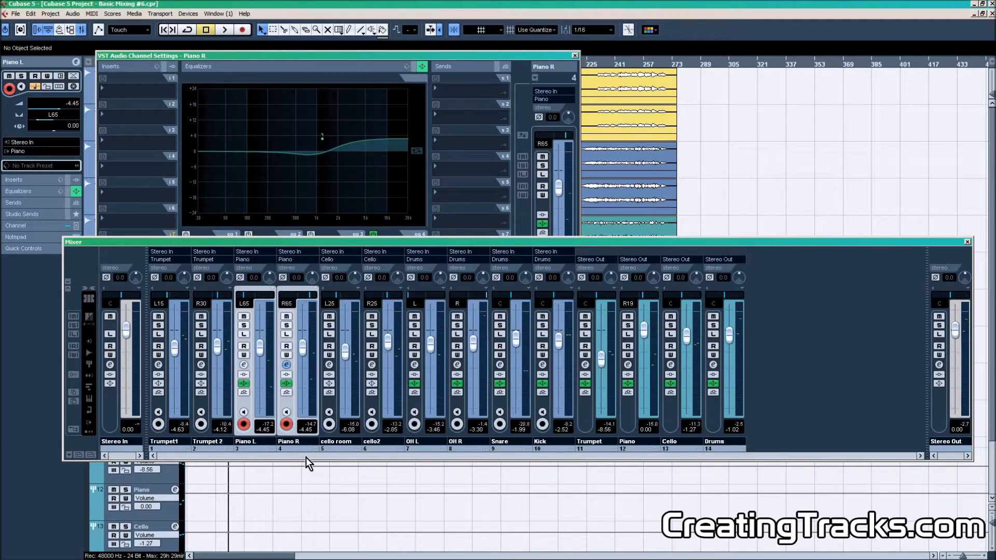
Inspect the EQ settings of the cello room, cello2, OH L, OH R, Snare and Kick tracks in turn.
{"action": "left_click", "coordinate": [334, 450]}
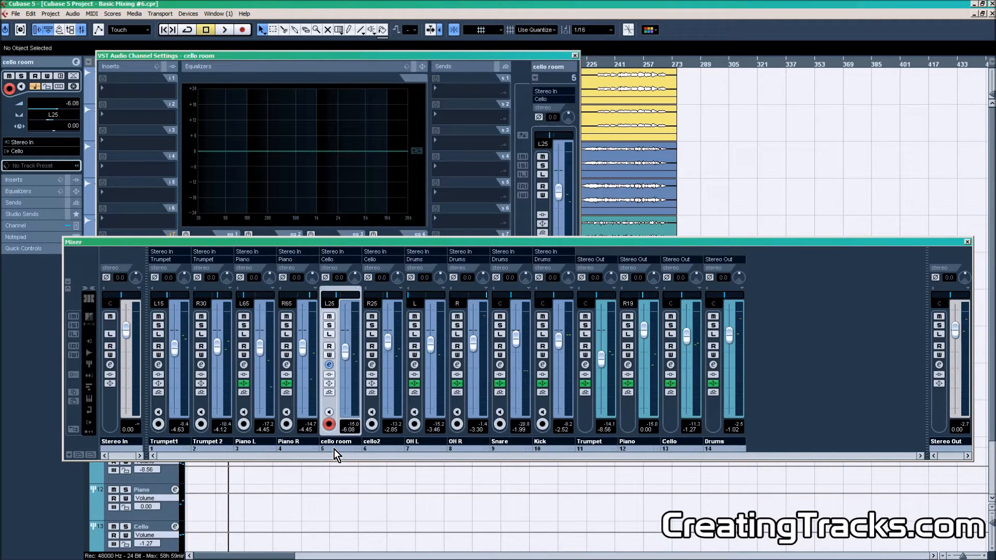
{"action": "left_click", "coordinate": [372, 449]}
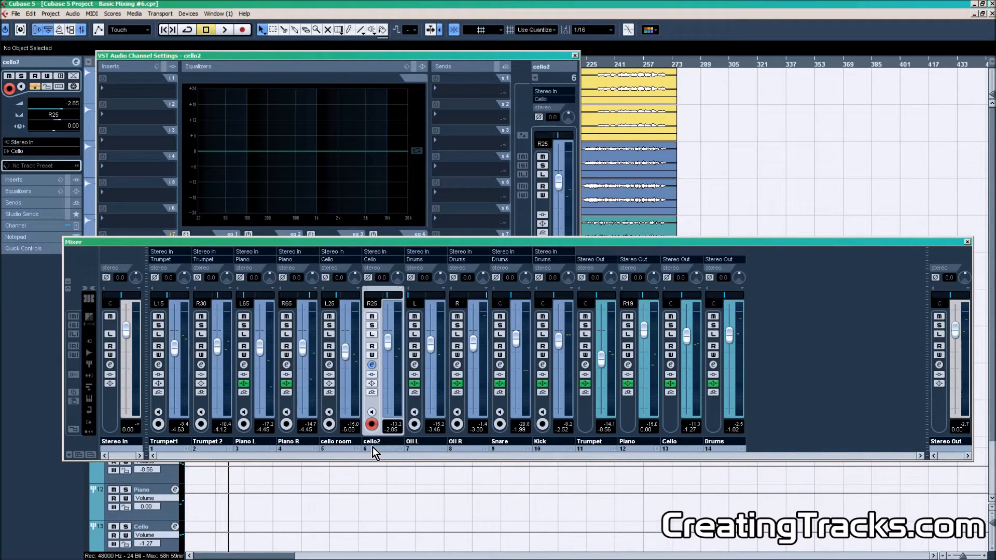
{"action": "left_click", "coordinate": [413, 449]}
{"action": "left_click", "coordinate": [461, 450]}
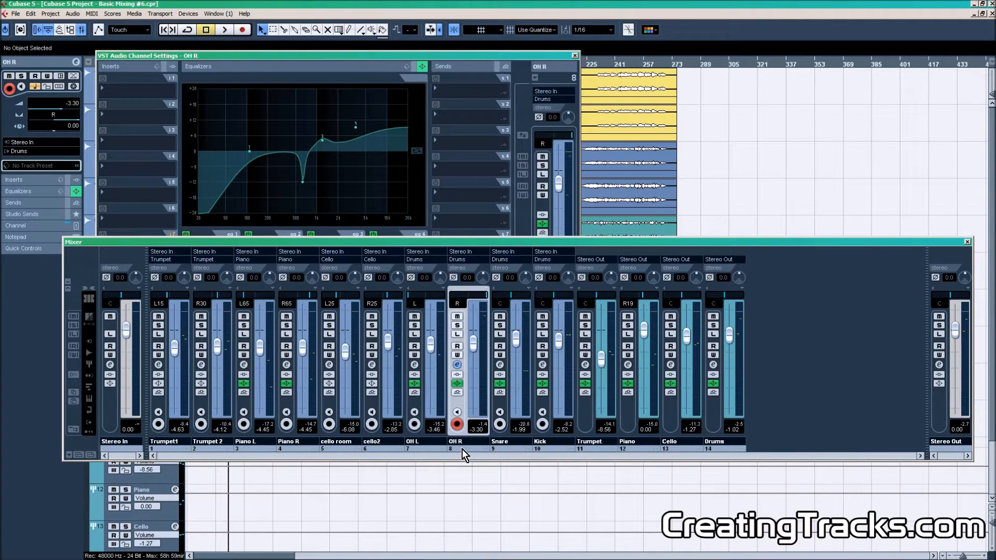
{"action": "left_click", "coordinate": [503, 447]}
{"action": "left_click", "coordinate": [543, 448]}
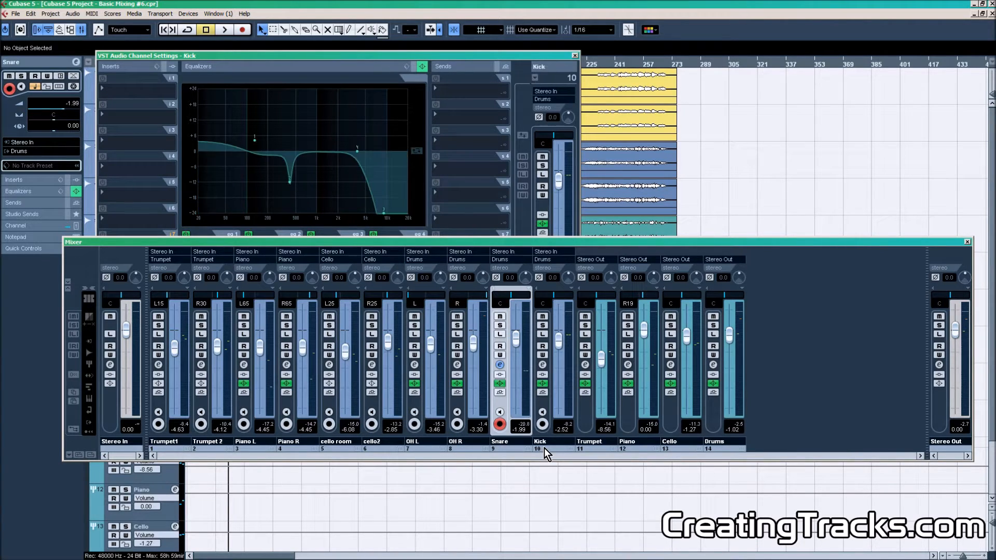
Inspect the EQ of the Trumpet, Piano, Cello and Drums group channels, then close the settings and mixer.
{"action": "left_click", "coordinate": [589, 447]}
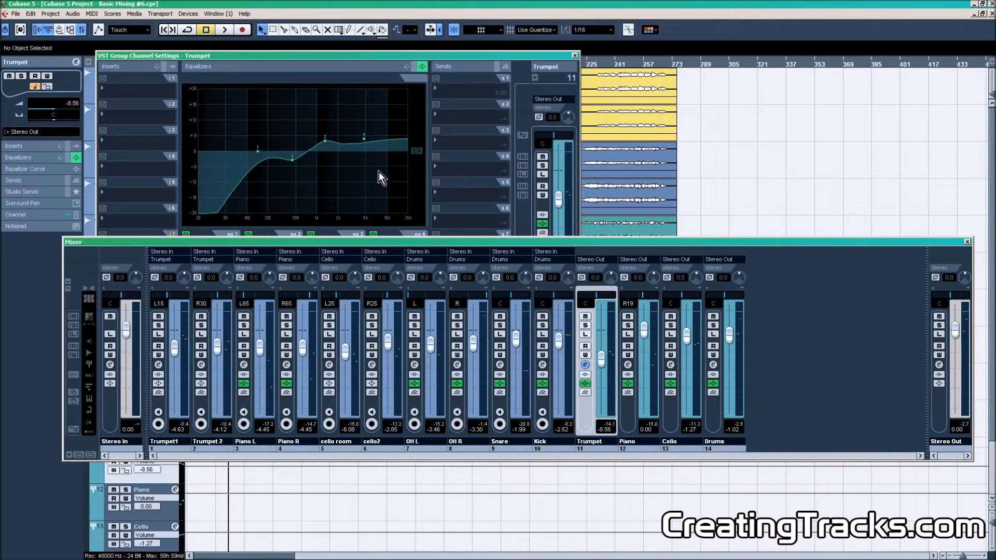
{"action": "left_click", "coordinate": [641, 446]}
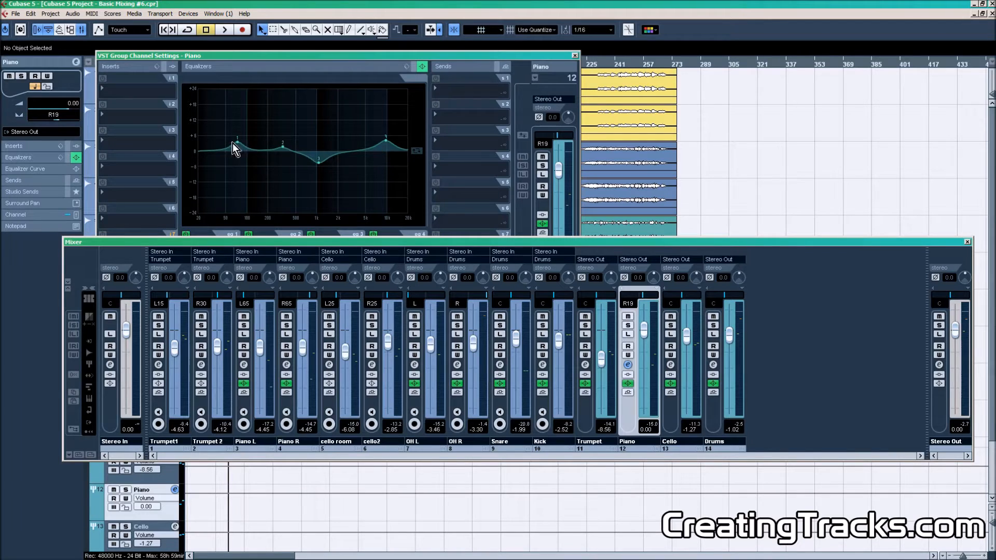
{"action": "left_click", "coordinate": [671, 446]}
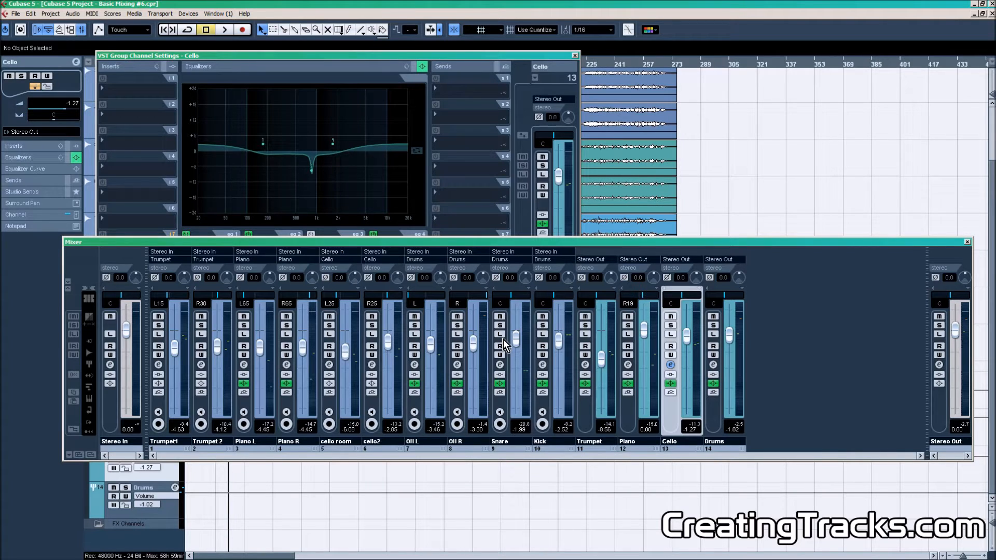
{"action": "left_click", "coordinate": [714, 442]}
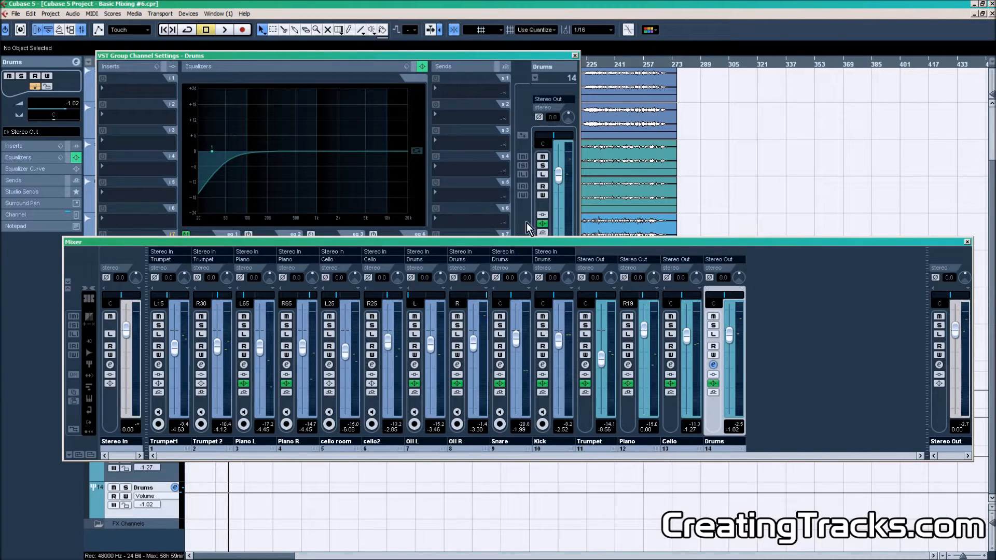
{"action": "left_click", "coordinate": [574, 56]}
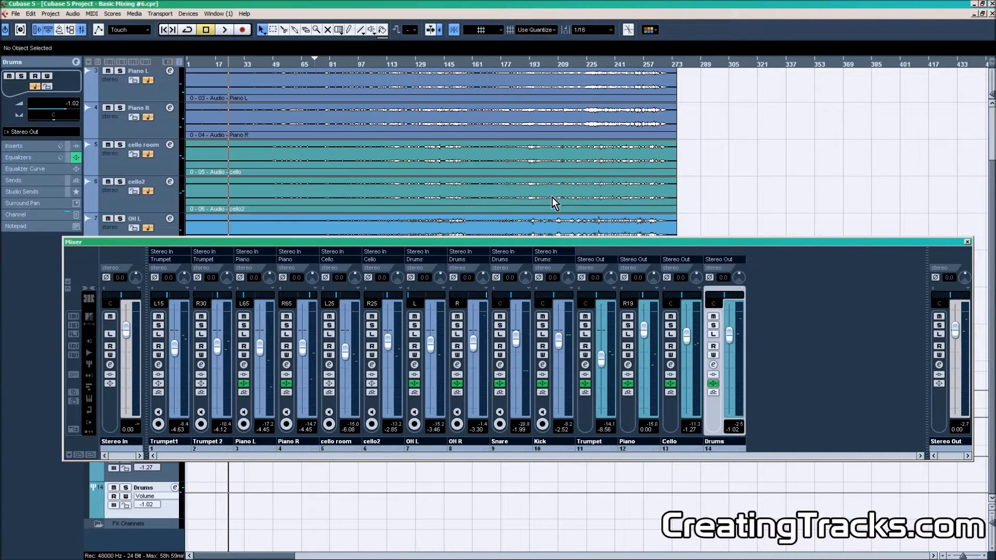
{"action": "key", "text": "F3"}
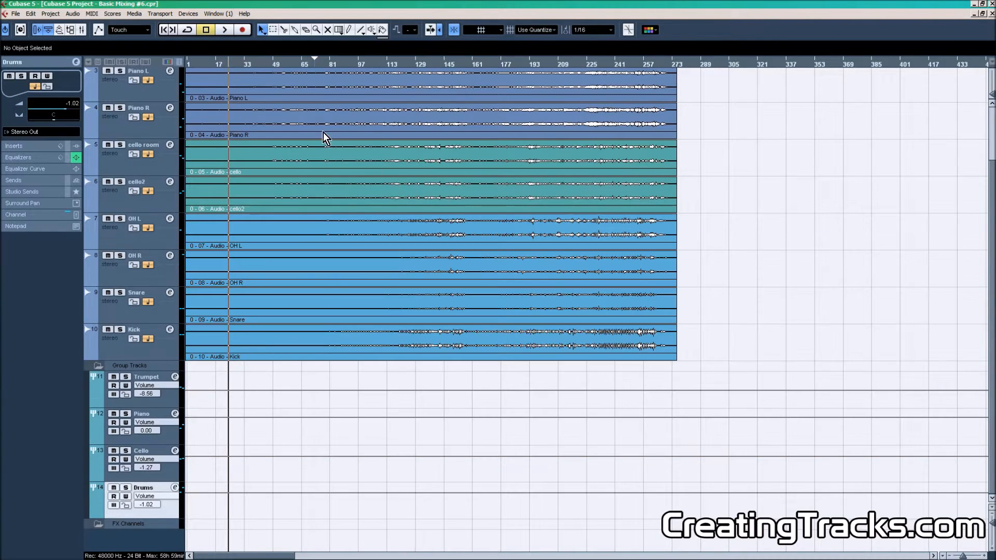
Start playback from around bar 110 of the project.
{"action": "left_click", "coordinate": [355, 63]}
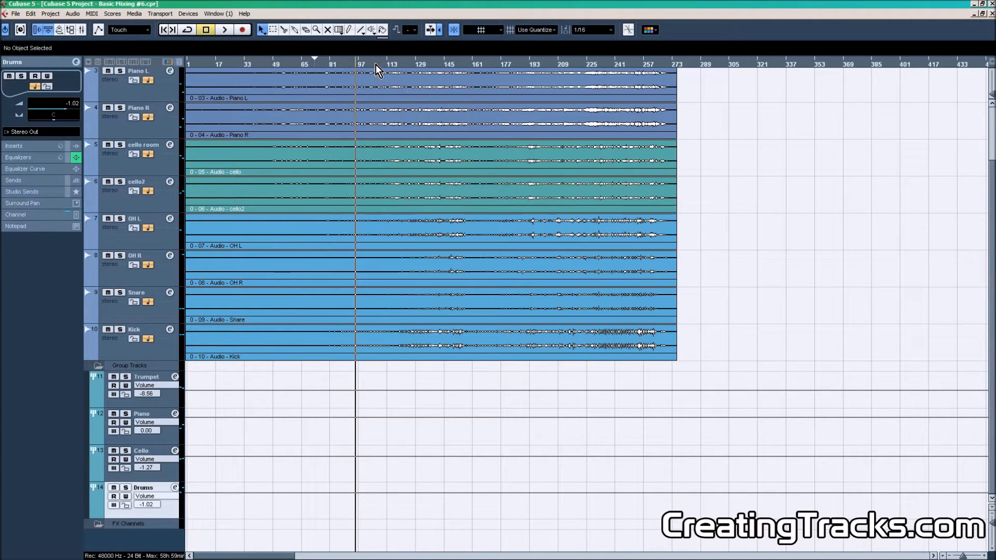
{"action": "left_click", "coordinate": [376, 64]}
{"action": "key", "text": "space"}
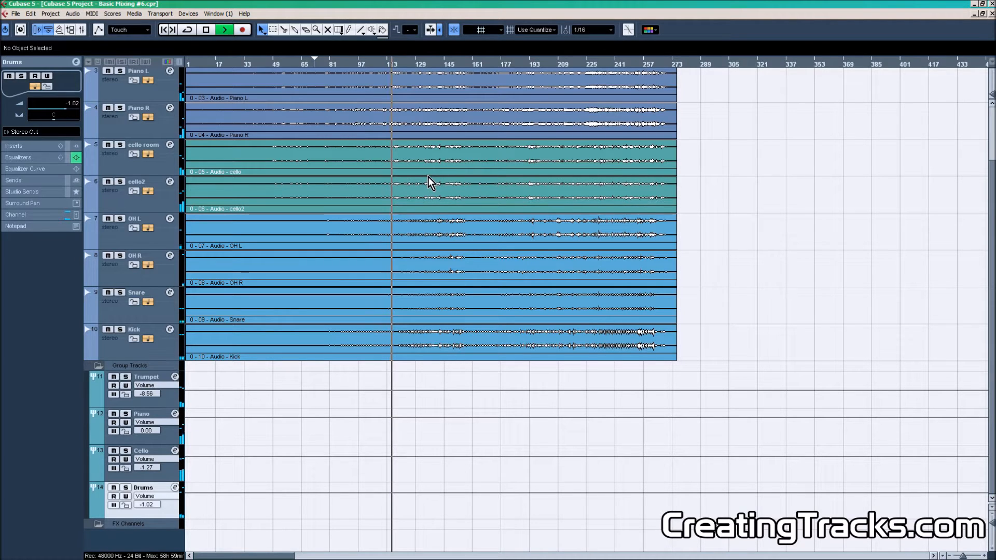
Open the transport panel and dock it beside the toolbar.
{"action": "key", "text": "F2"}
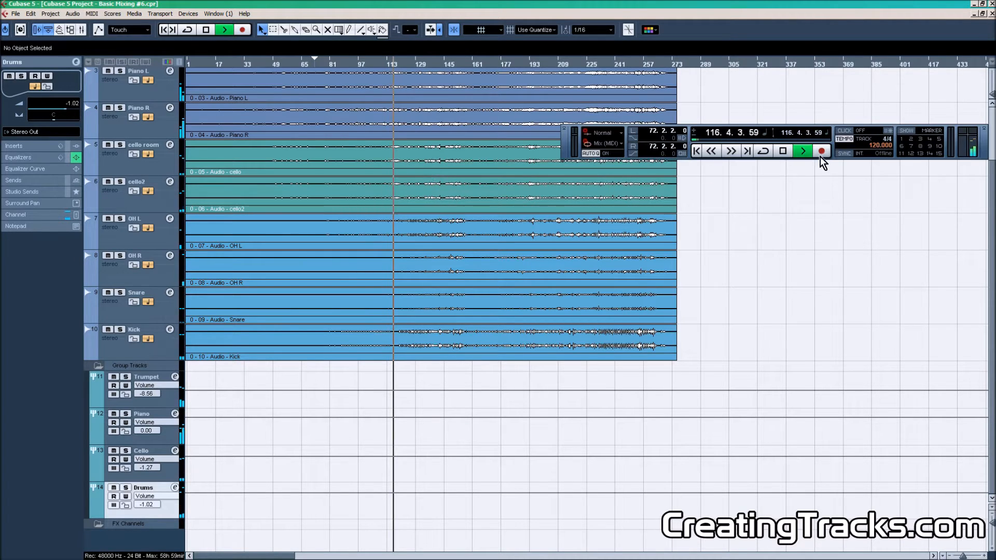
{"action": "left_click_drag", "start_coordinate": [982, 145], "coordinate": [953, 59]}
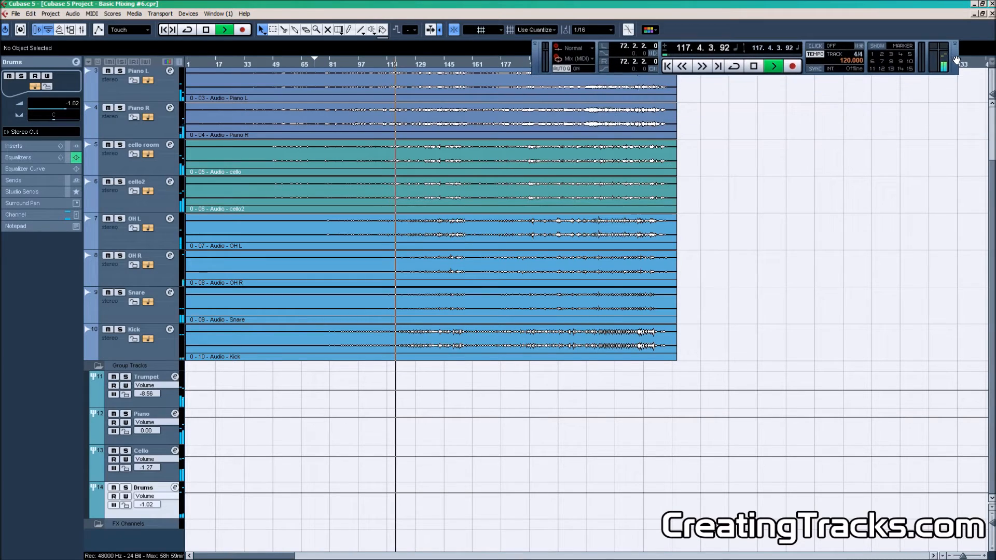
{"action": "left_click", "coordinate": [755, 70]}
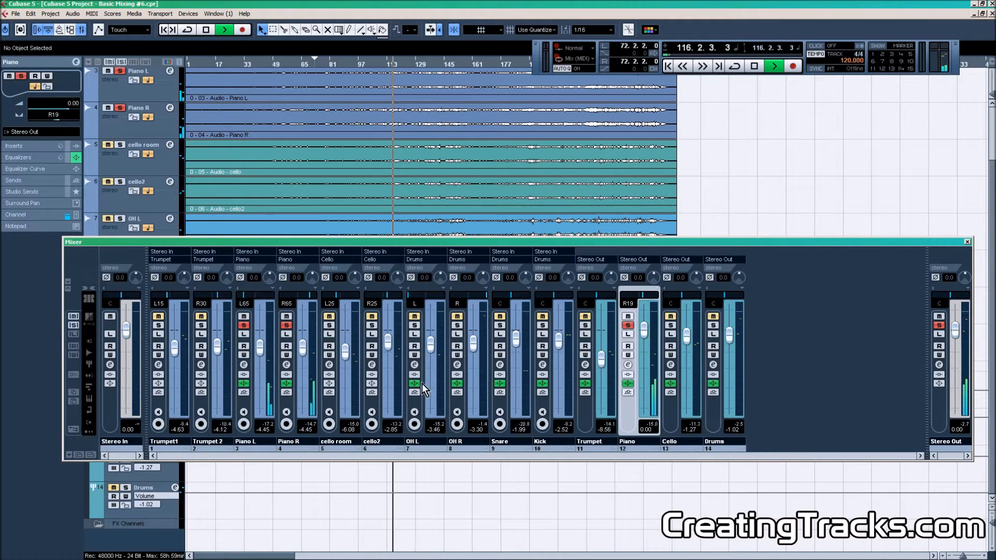
Open Piano R's channel settings and raise its high-shelf EQ gain to 5.3 dB.
{"action": "left_click", "coordinate": [287, 366]}
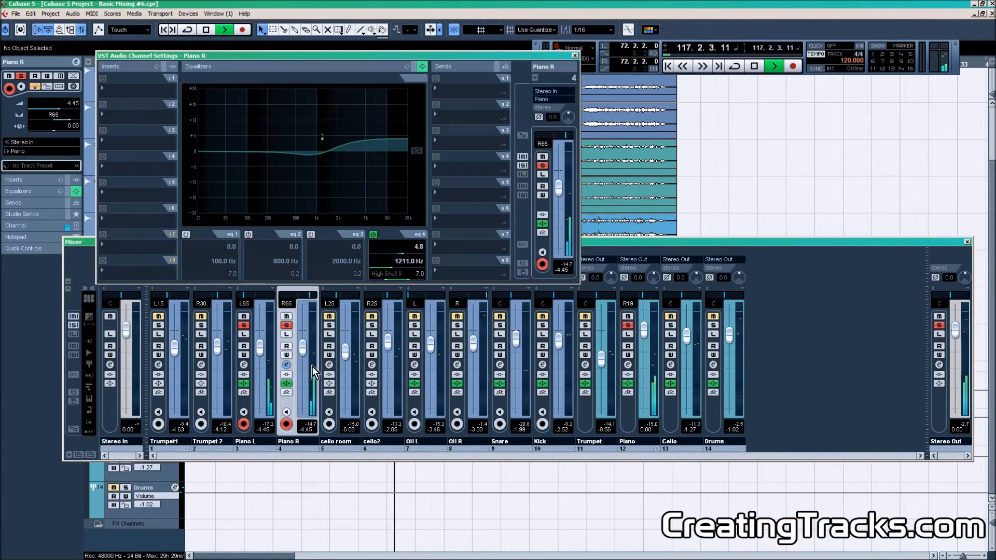
{"action": "scroll", "coordinate": [397, 253], "scroll_direction": "up", "scroll_amount": 1}
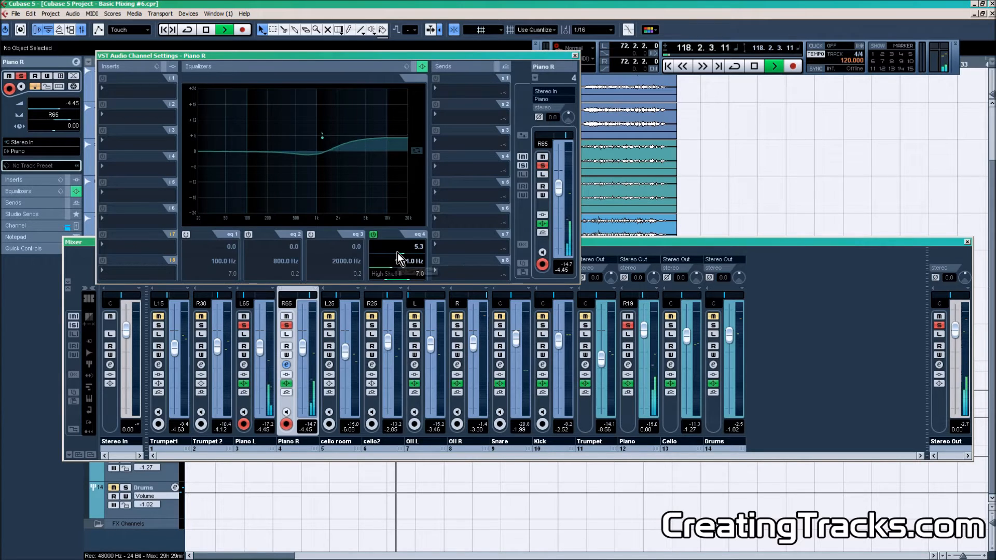
Switch to Piano L, raise its high-shelf EQ gain to 5.4 dB, and close the channel settings.
{"action": "left_click", "coordinate": [251, 447]}
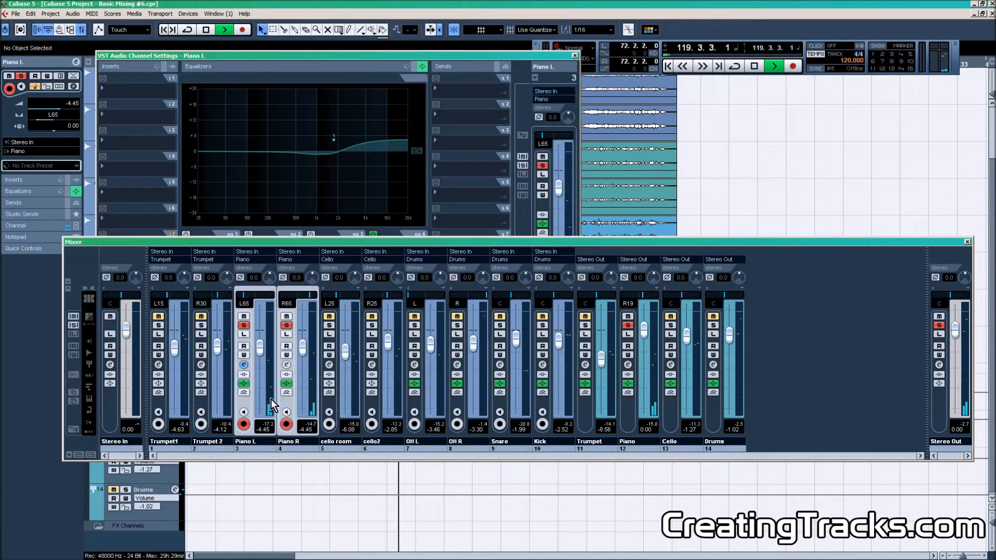
{"action": "left_click", "coordinate": [388, 55]}
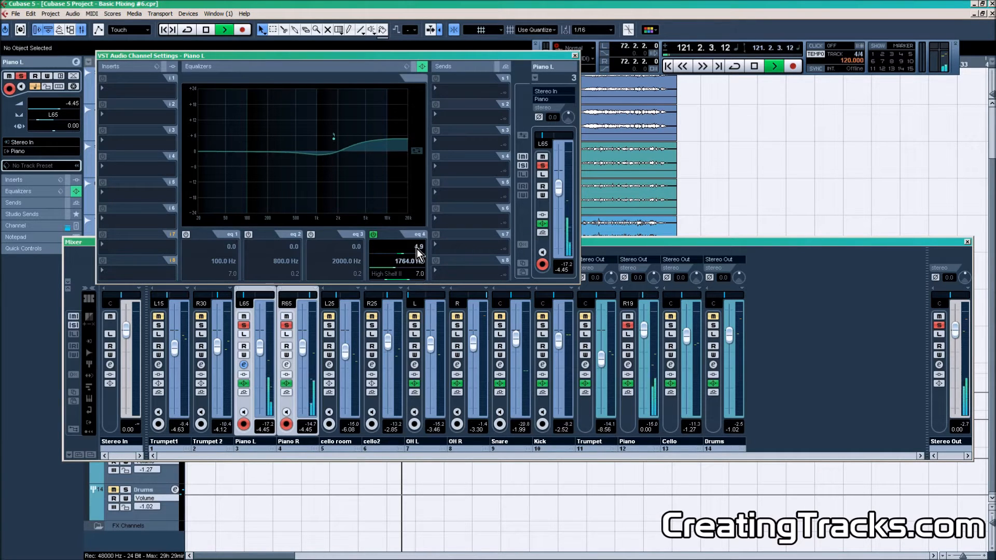
{"action": "scroll", "coordinate": [416, 248], "scroll_direction": "up", "scroll_amount": 5}
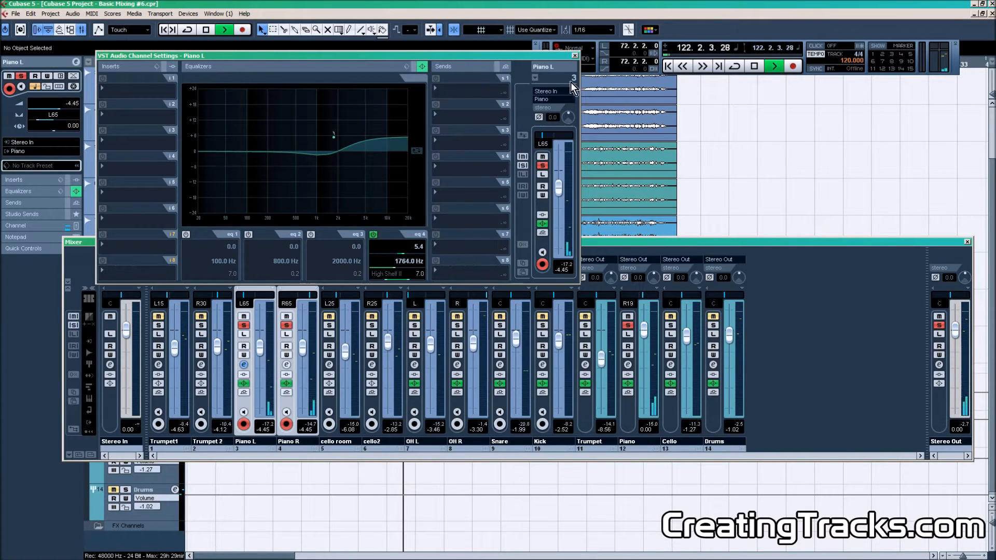
{"action": "left_click", "coordinate": [575, 55]}
Open the Piano group channel's settings and inspect its four EQ bands.
{"action": "left_click", "coordinate": [639, 444]}
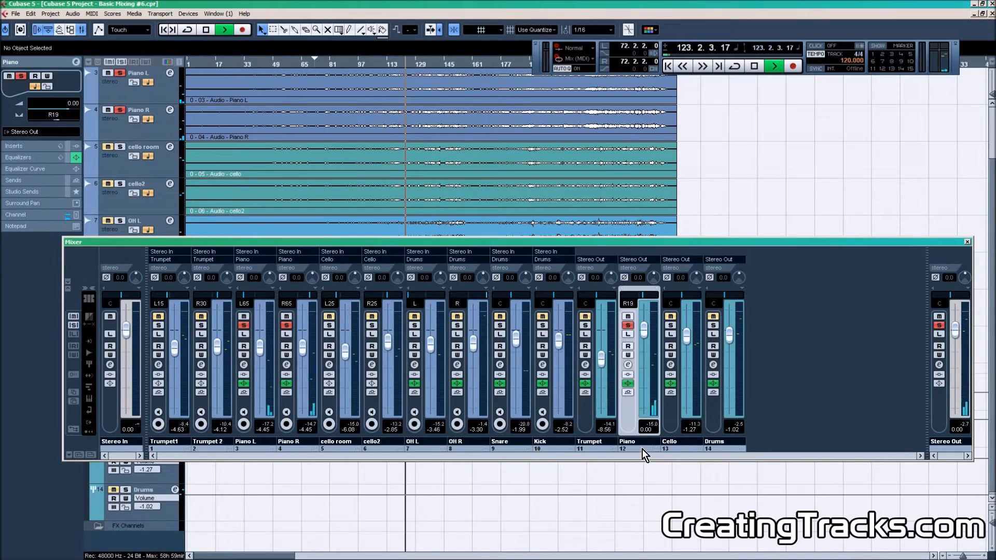
{"action": "left_click", "coordinate": [628, 365]}
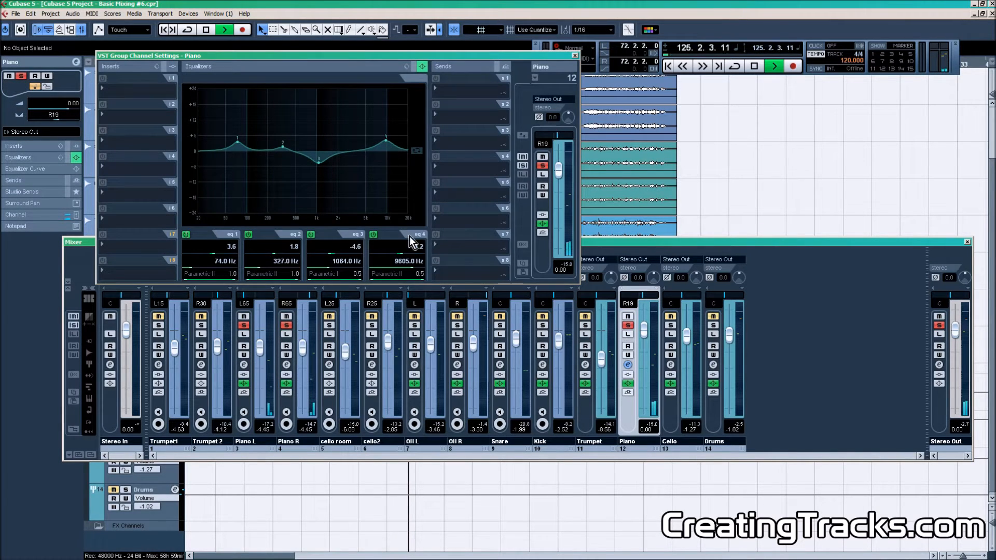
{"action": "left_click", "coordinate": [424, 280]}
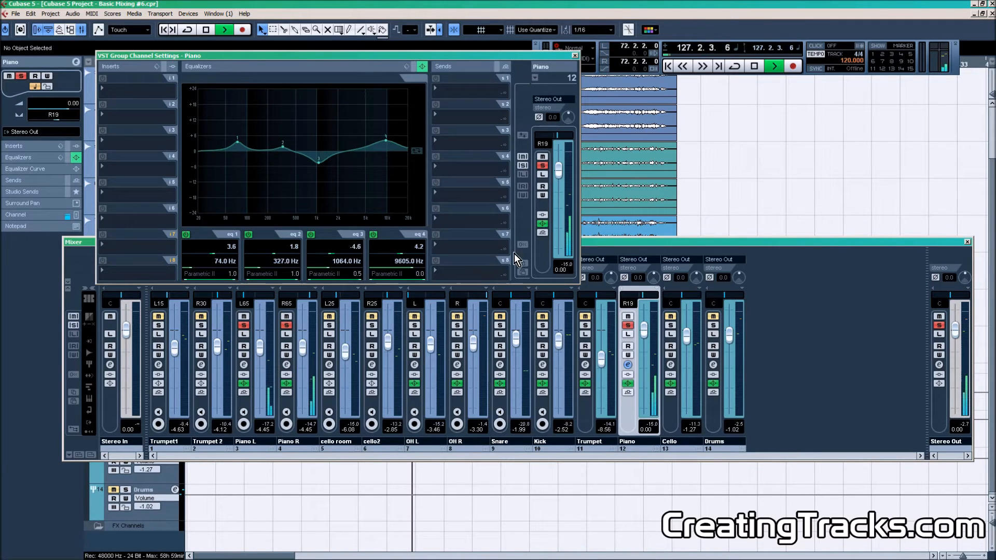
{"action": "left_click", "coordinate": [575, 55]}
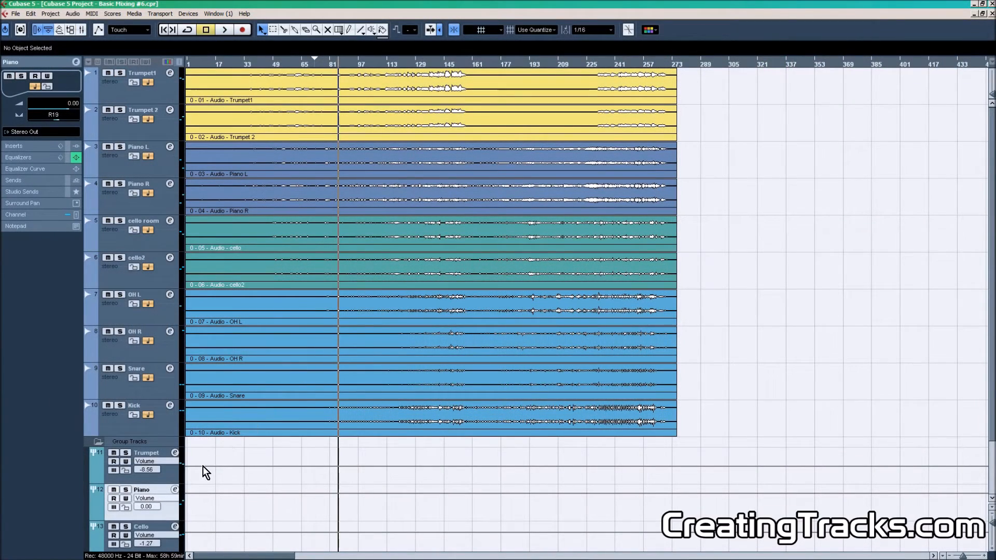
Reopen the mixer and the Piano group's channel settings to review its EQ again.
{"action": "key", "text": "F3"}
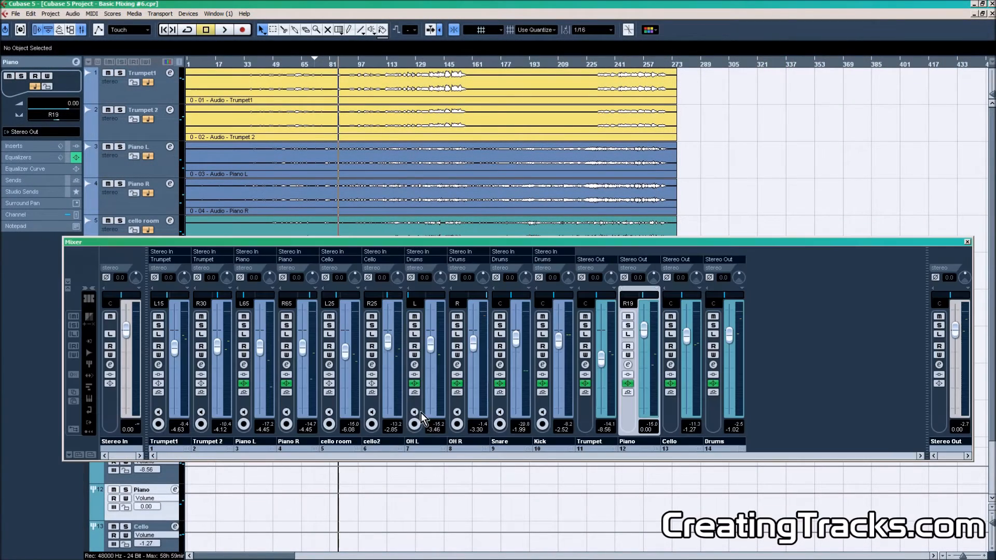
{"action": "left_click", "coordinate": [628, 365]}
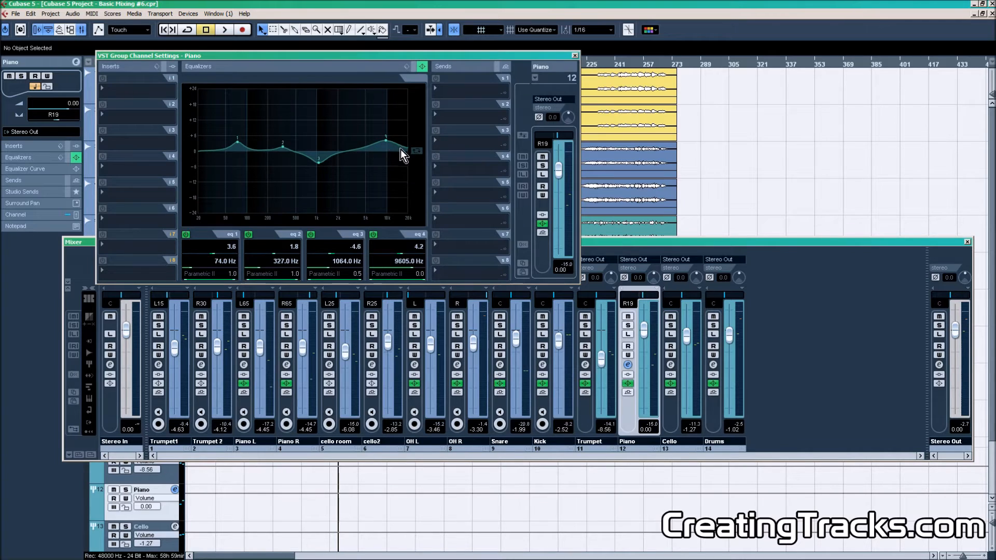
{"action": "left_click", "coordinate": [575, 56]}
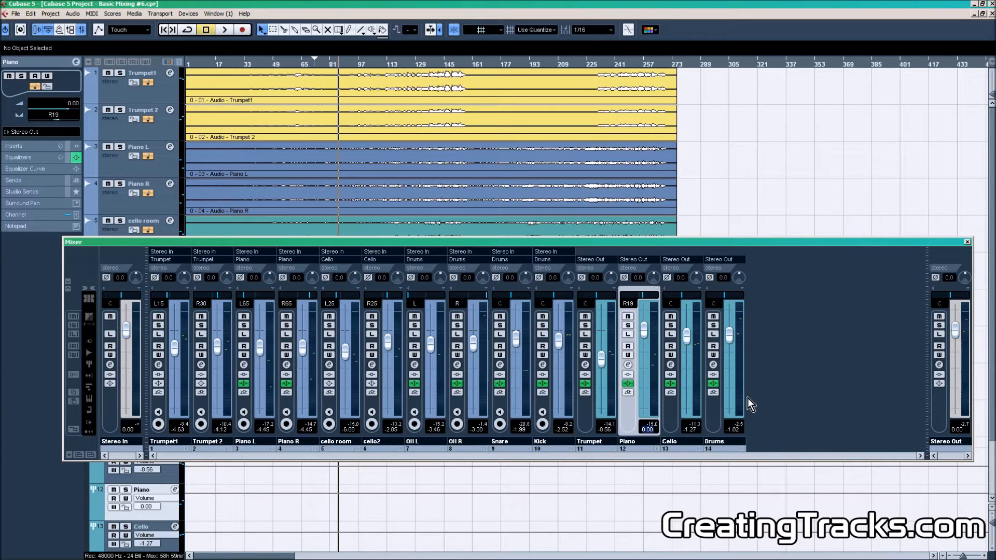
{"action": "left_click", "coordinate": [777, 390]}
Select the Piano L channel and set the project cursor to around bar 125.
{"action": "left_click", "coordinate": [257, 446]}
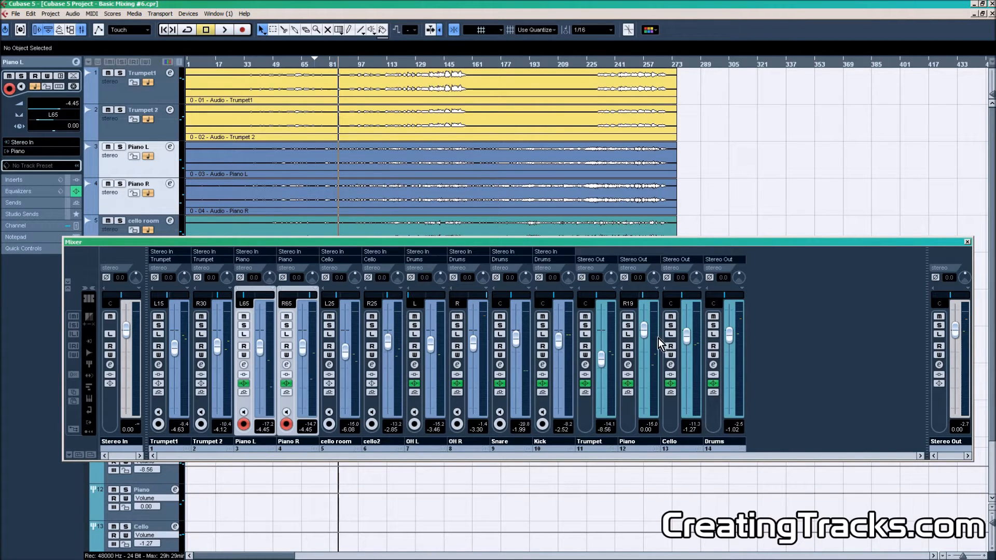
{"action": "left_click", "coordinate": [385, 63]}
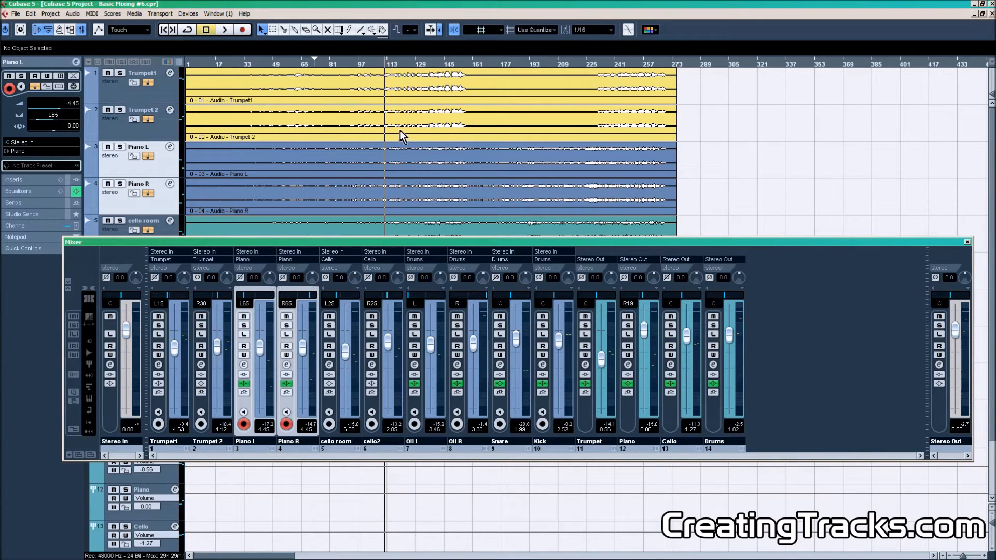
{"action": "left_click", "coordinate": [415, 65]}
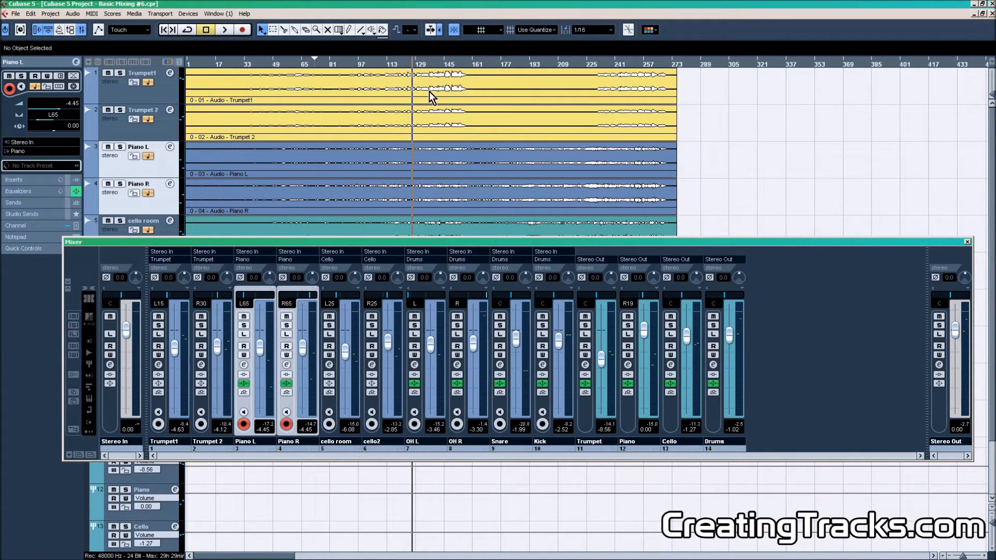
During playback, balance the faders: Piano L -2.75, Trumpet group -9.66, Piano group -1.05, Cello group -3.79, Drums group -3.20.
{"action": "key", "text": "space"}
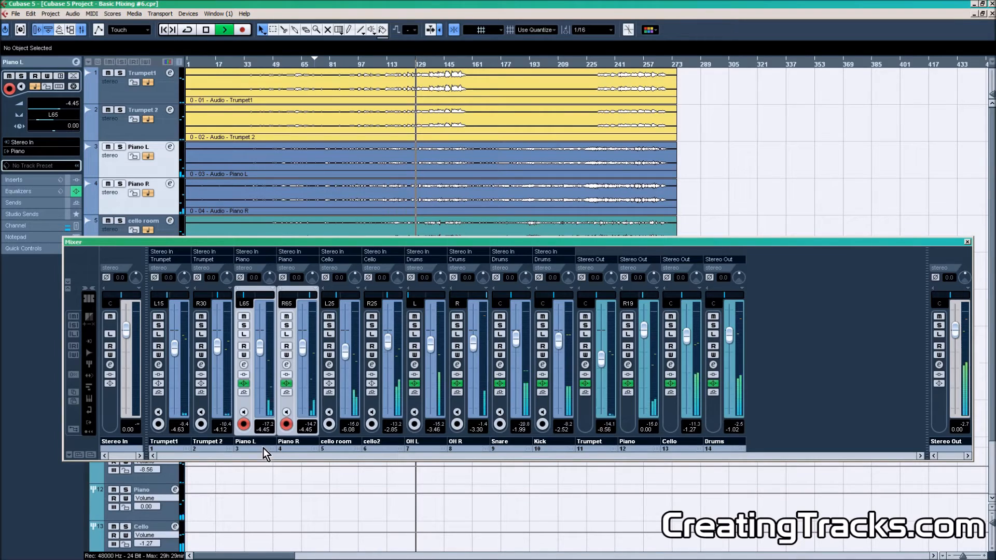
{"action": "left_click_drag", "start_coordinate": [260, 352], "coordinate": [260, 349]}
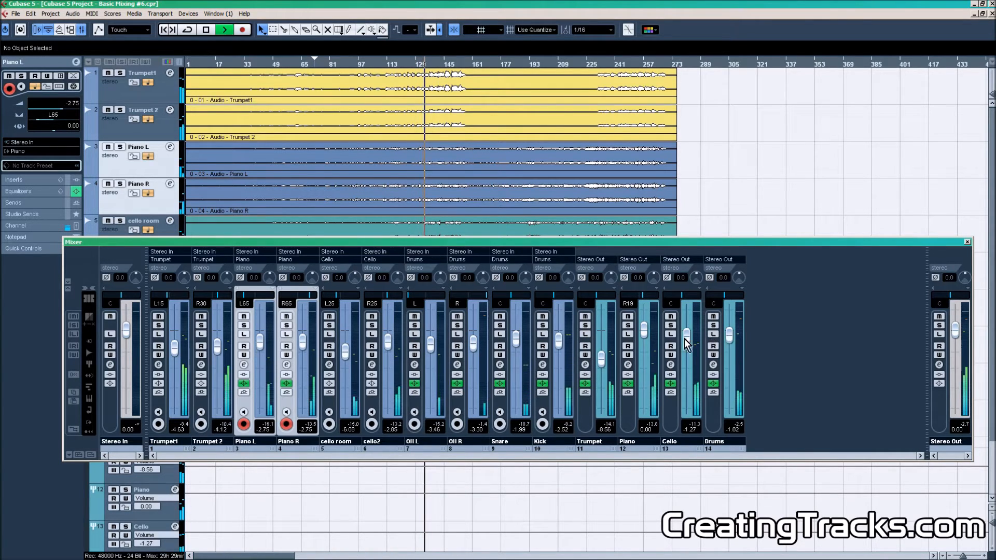
{"action": "left_click_drag", "start_coordinate": [729, 339], "coordinate": [729, 340]}
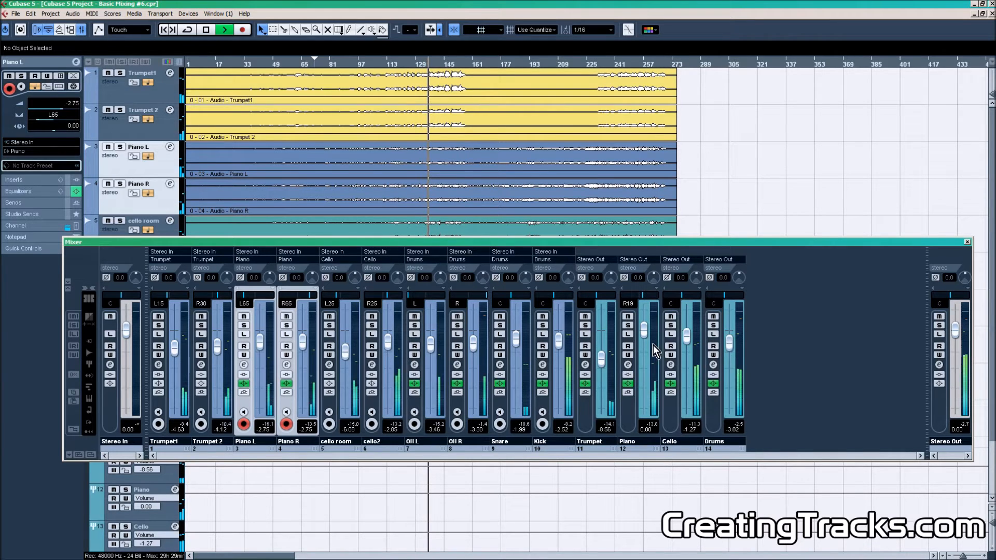
{"action": "left_click_drag", "start_coordinate": [602, 355], "coordinate": [603, 358]}
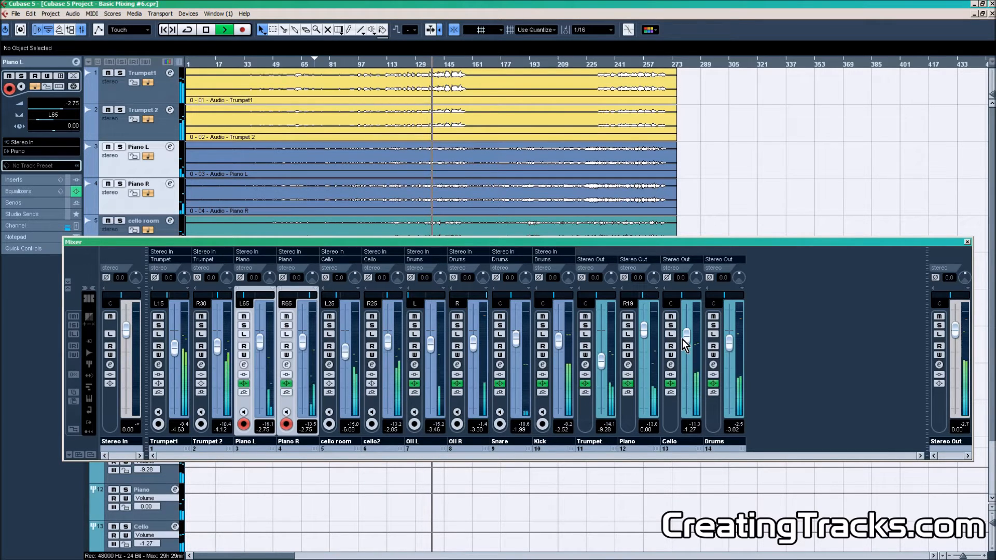
{"action": "left_click_drag", "start_coordinate": [682, 339], "coordinate": [733, 409]}
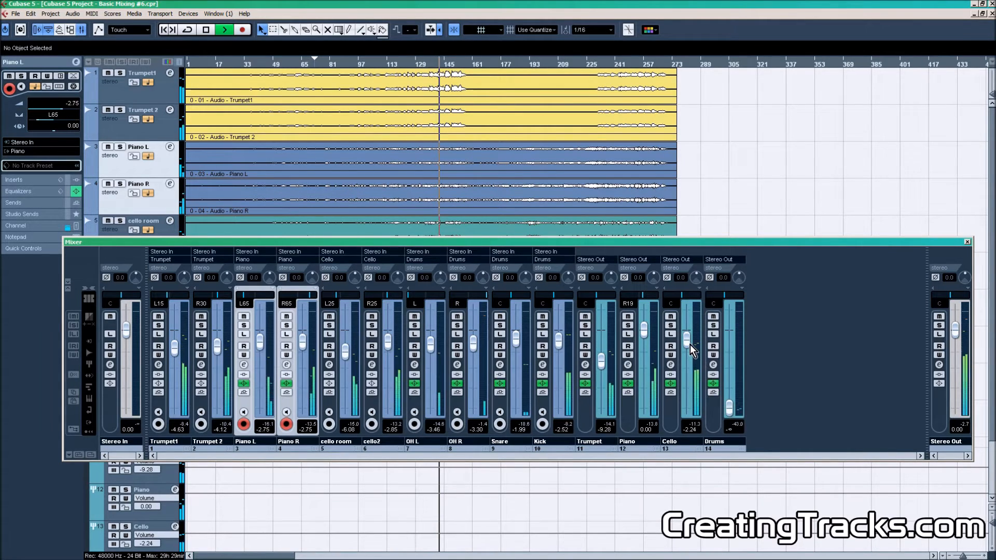
{"action": "left_click_drag", "start_coordinate": [690, 348], "coordinate": [688, 352]}
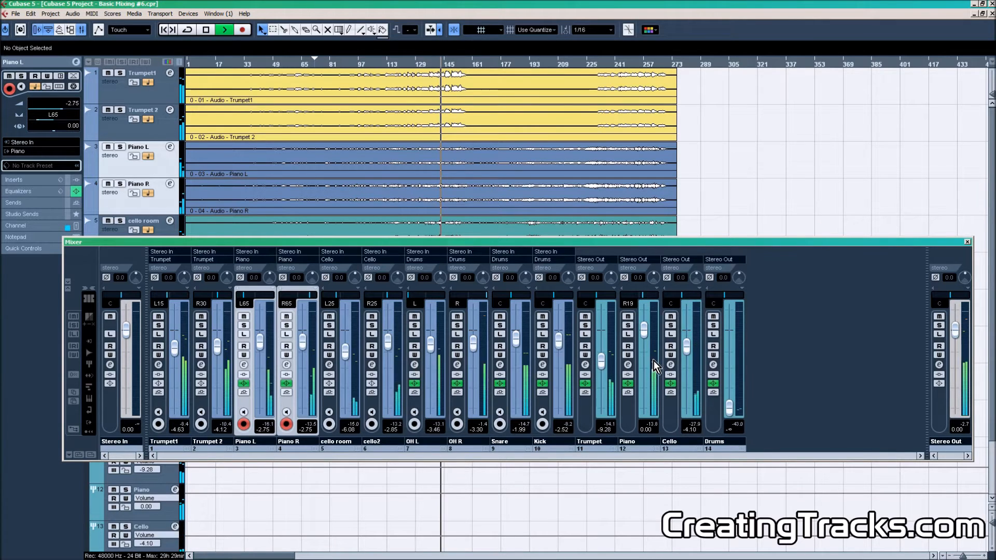
{"action": "left_click_drag", "start_coordinate": [729, 408], "coordinate": [732, 362]}
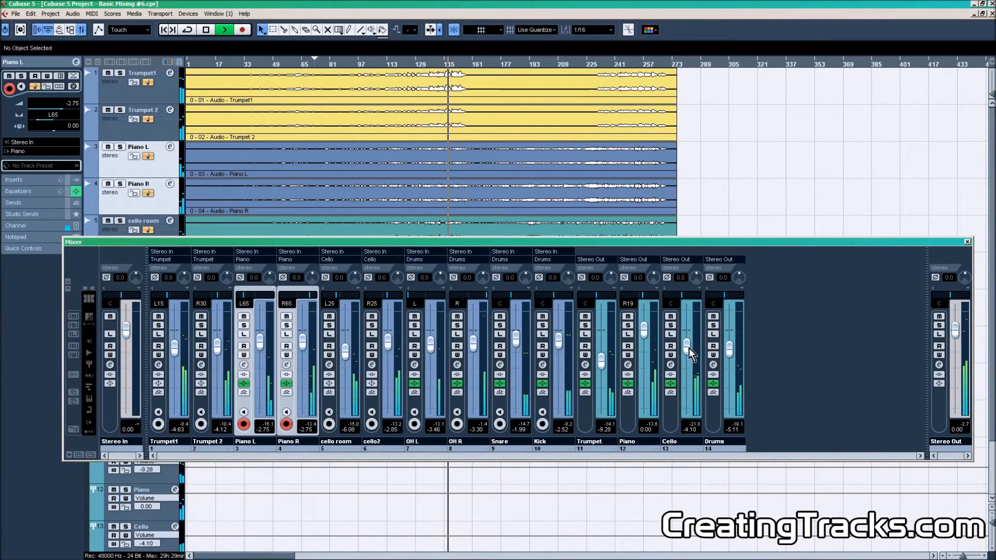
{"action": "left_click_drag", "start_coordinate": [649, 340], "coordinate": [648, 346]}
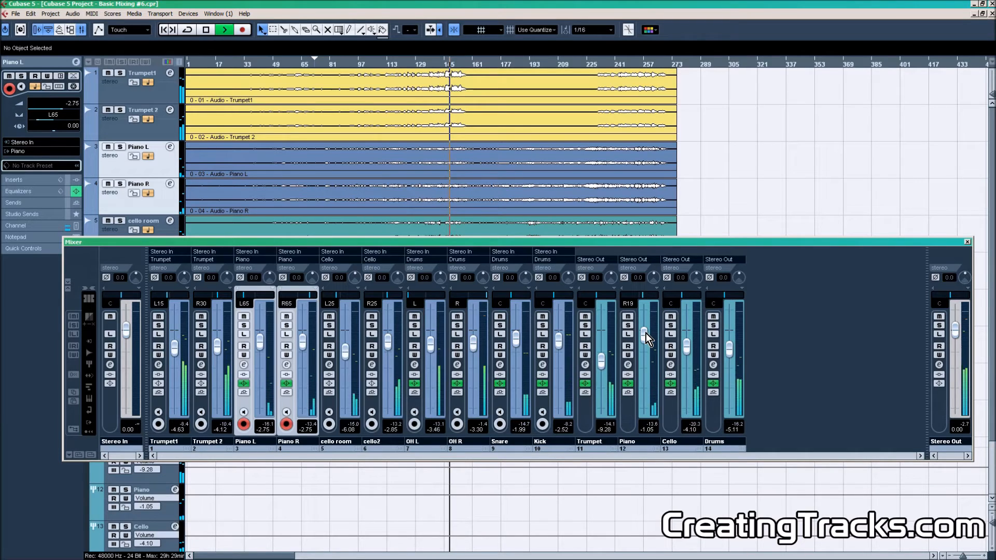
{"action": "left_click_drag", "start_coordinate": [730, 351], "coordinate": [689, 353]}
{"action": "left_click_drag", "start_coordinate": [602, 361], "coordinate": [604, 370]}
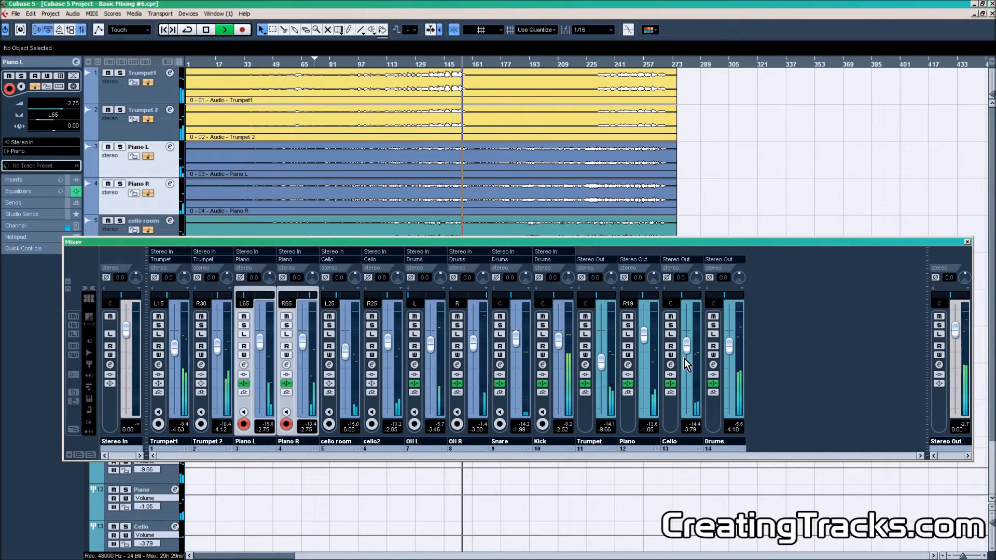
{"action": "left_click_drag", "start_coordinate": [727, 352], "coordinate": [730, 349]}
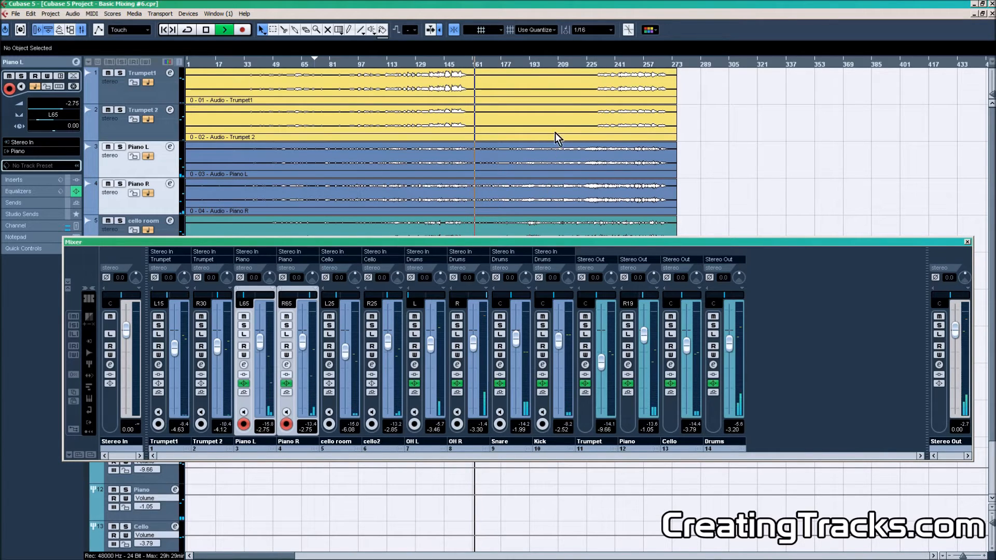
{"action": "key", "text": "space"}
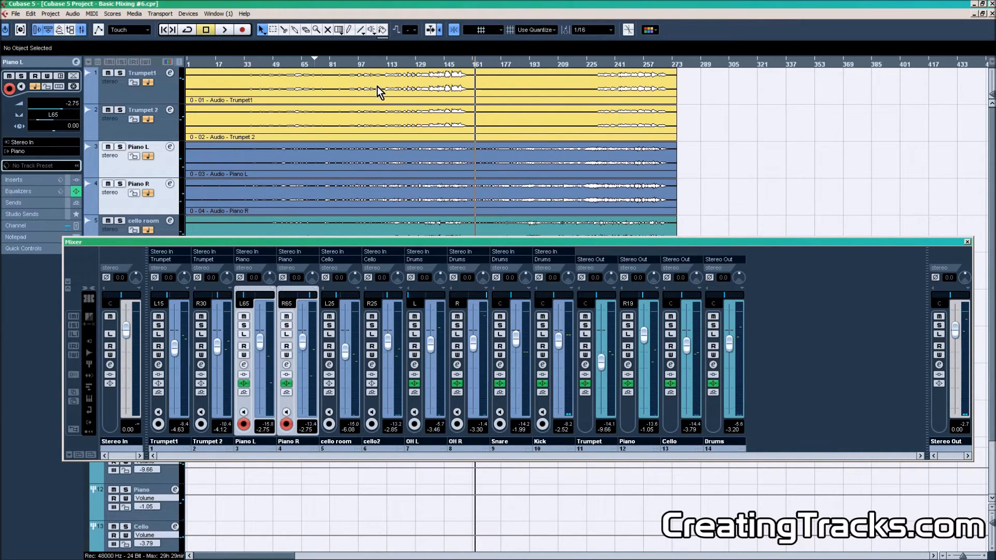
Play from around bar 233 and set the Trumpet group fader to -7.87 and the Piano group fader to -0.41.
{"action": "left_click", "coordinate": [597, 64]}
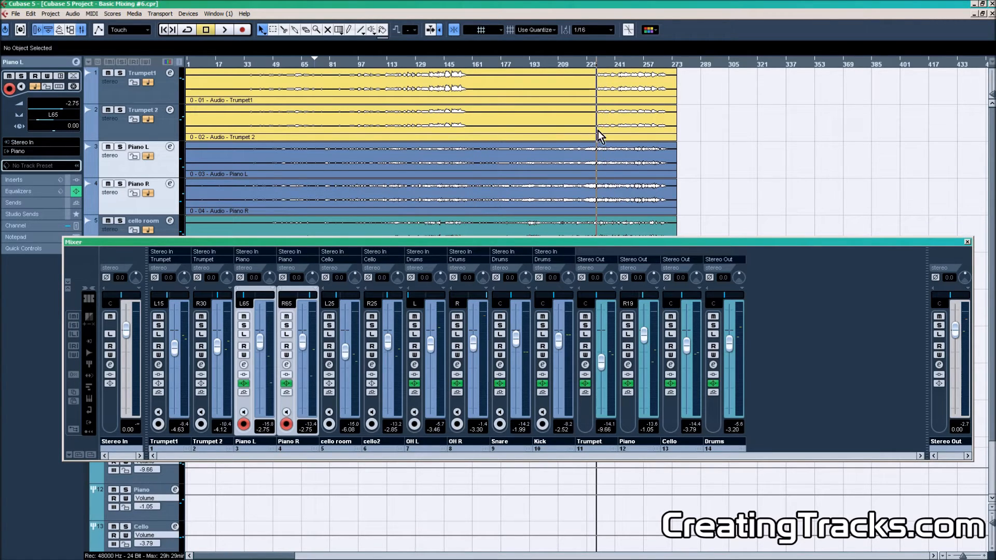
{"action": "key", "text": "F3"}
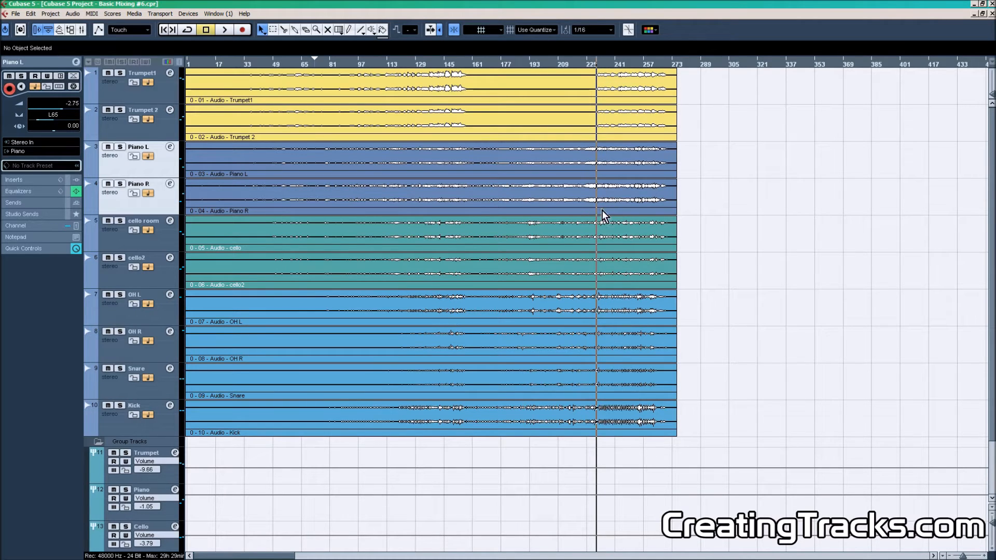
{"action": "key", "text": "space"}
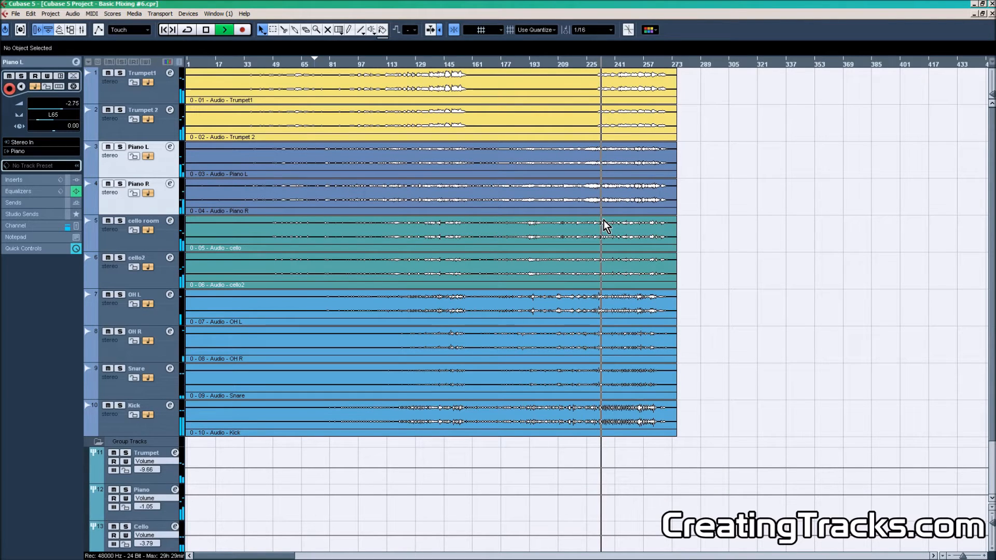
{"action": "key", "text": "F3"}
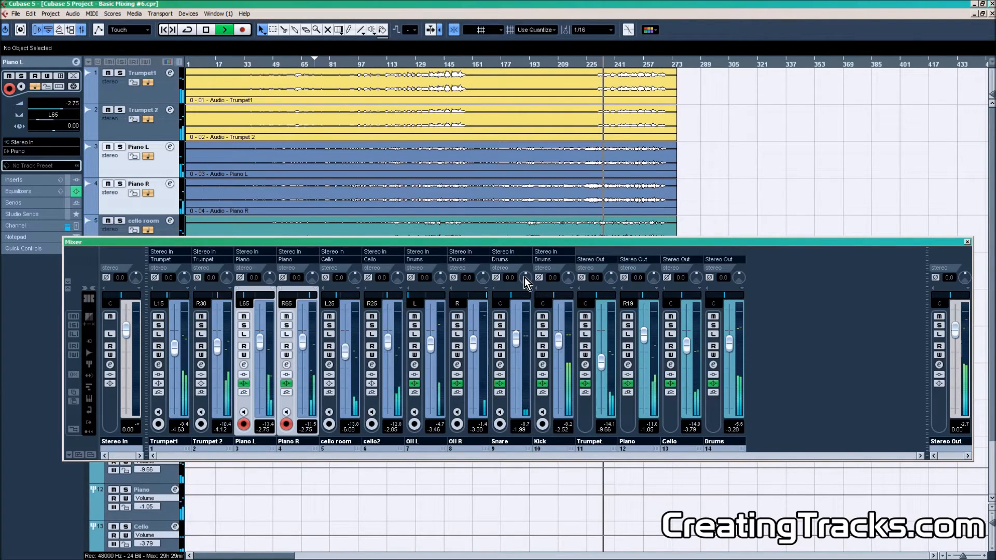
{"action": "left_click_drag", "start_coordinate": [603, 361], "coordinate": [605, 359]}
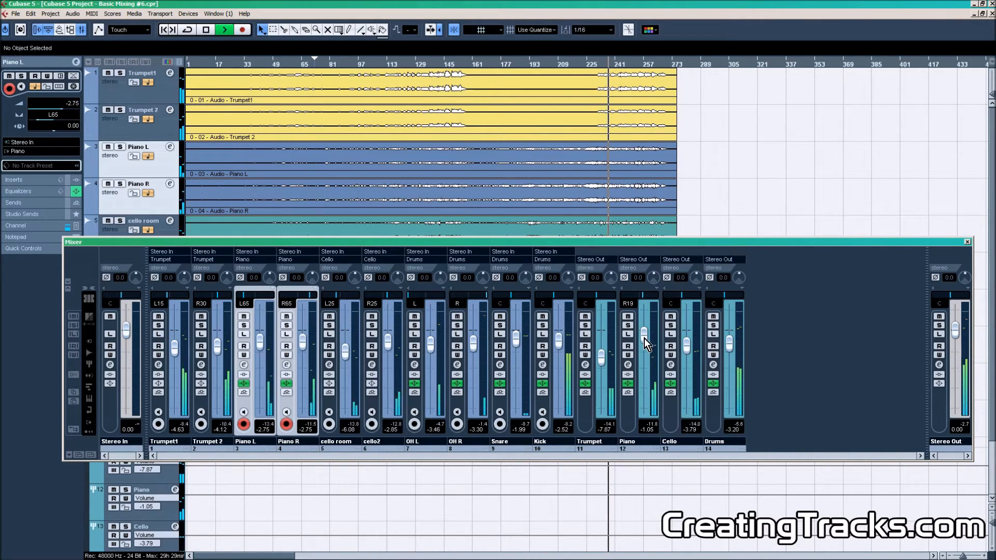
{"action": "left_click_drag", "start_coordinate": [644, 338], "coordinate": [644, 336]}
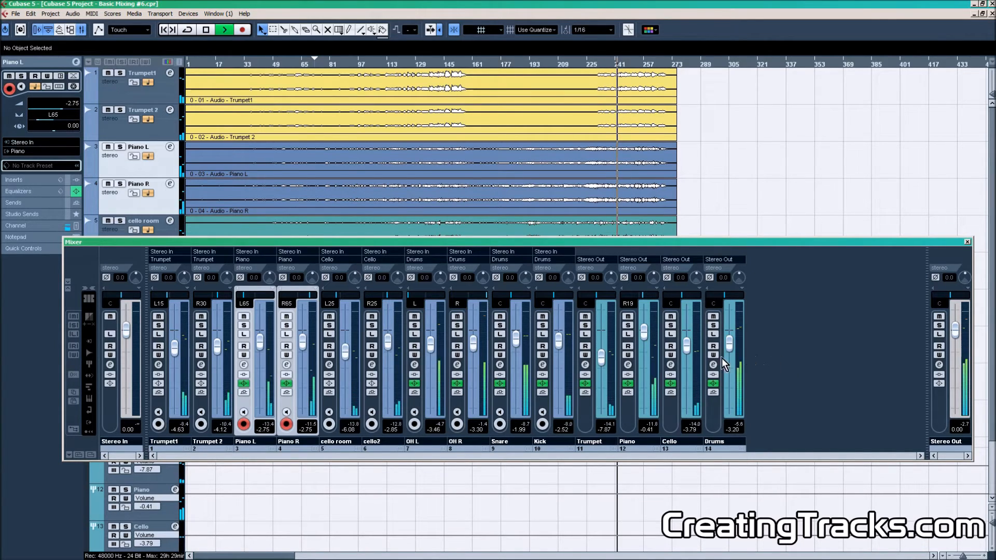
{"action": "key", "text": "space"}
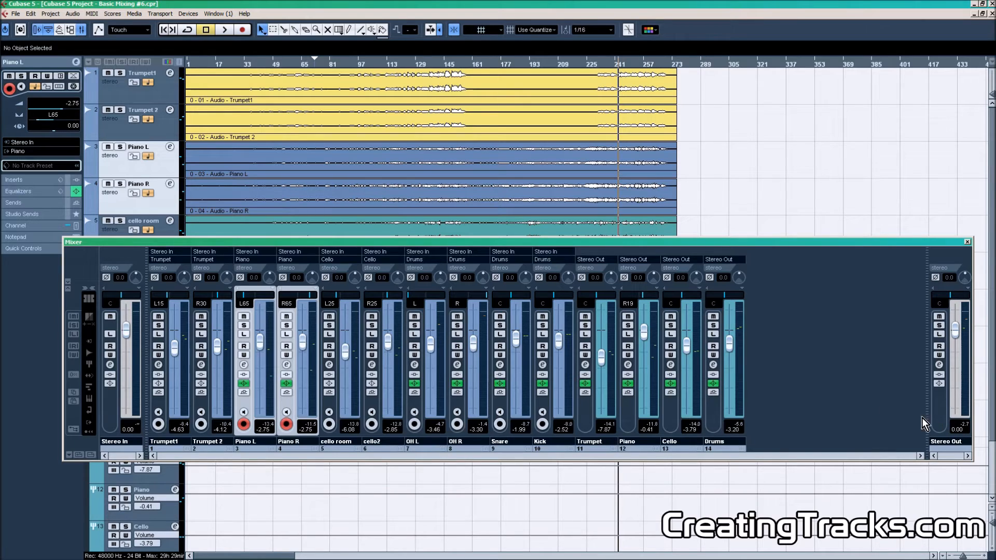
Move the cursor to around bar 89, open the Trumpet group's channel settings and insert RoomWorks in its first insert slot.
{"action": "left_click", "coordinate": [353, 66]}
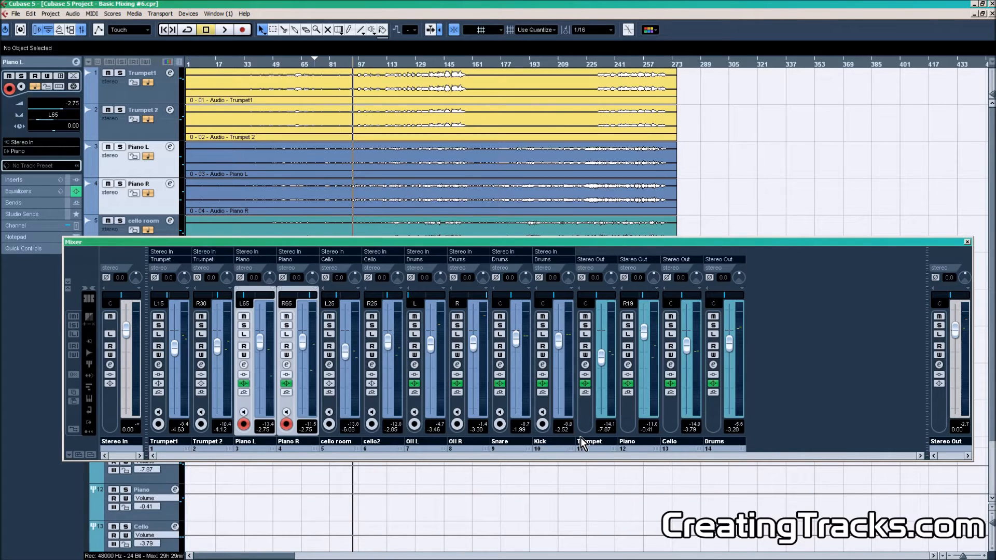
{"action": "left_click", "coordinate": [590, 450]}
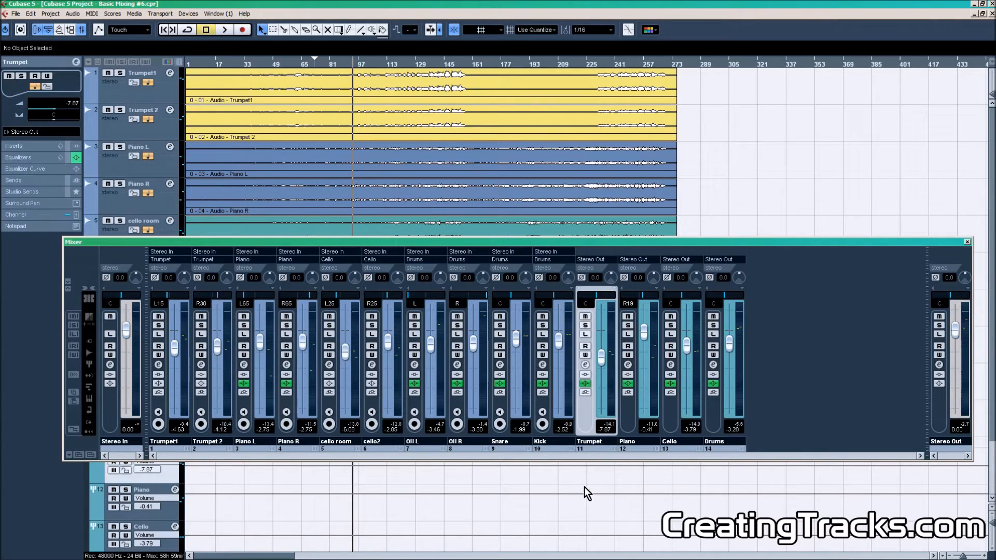
{"action": "left_click", "coordinate": [585, 365]}
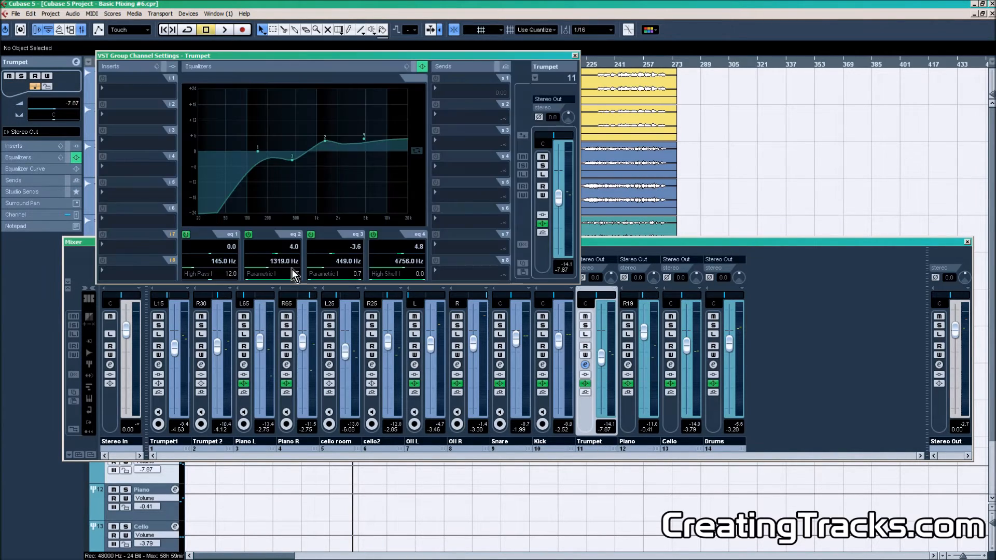
{"action": "left_click", "coordinate": [135, 91]}
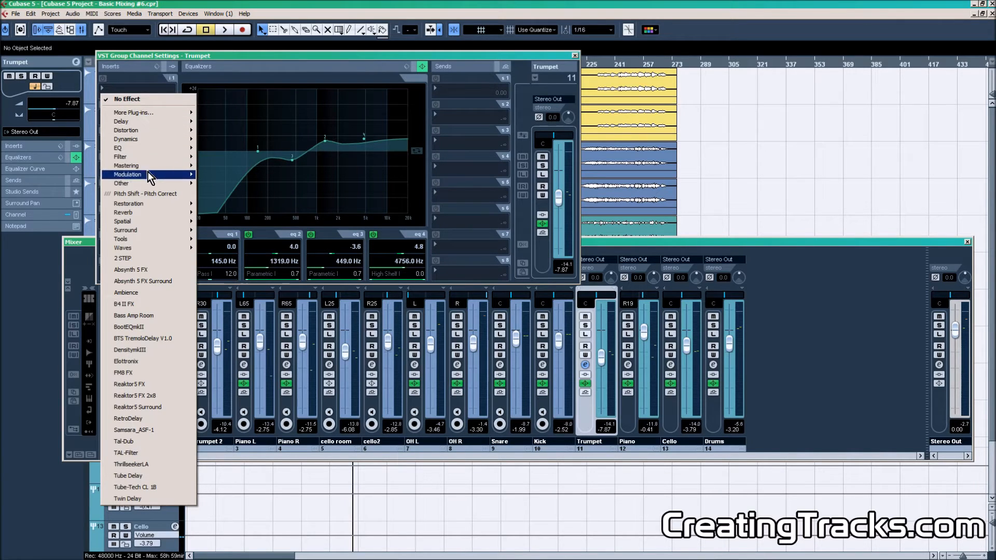
{"action": "key", "text": "Escape"}
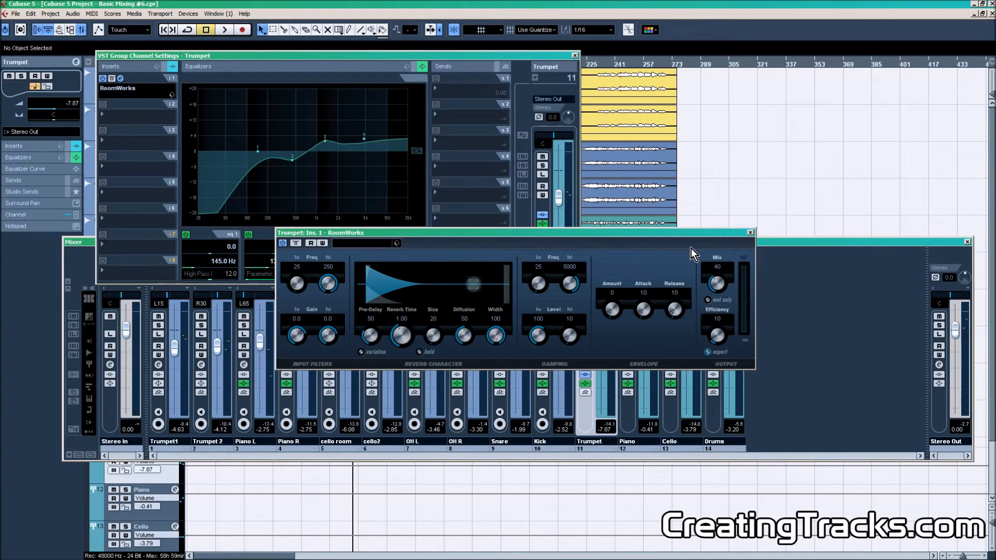
Bypass the RoomWorks insert on the Trumpet group, then close the plug-in window and the channel settings.
{"action": "left_click", "coordinate": [284, 244]}
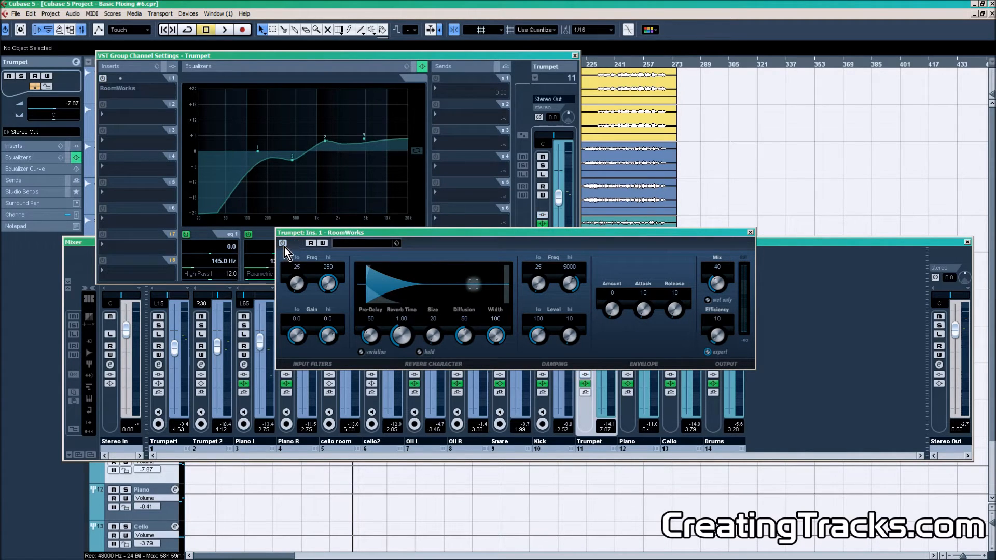
{"action": "left_click", "coordinate": [751, 234]}
{"action": "left_click", "coordinate": [575, 55]}
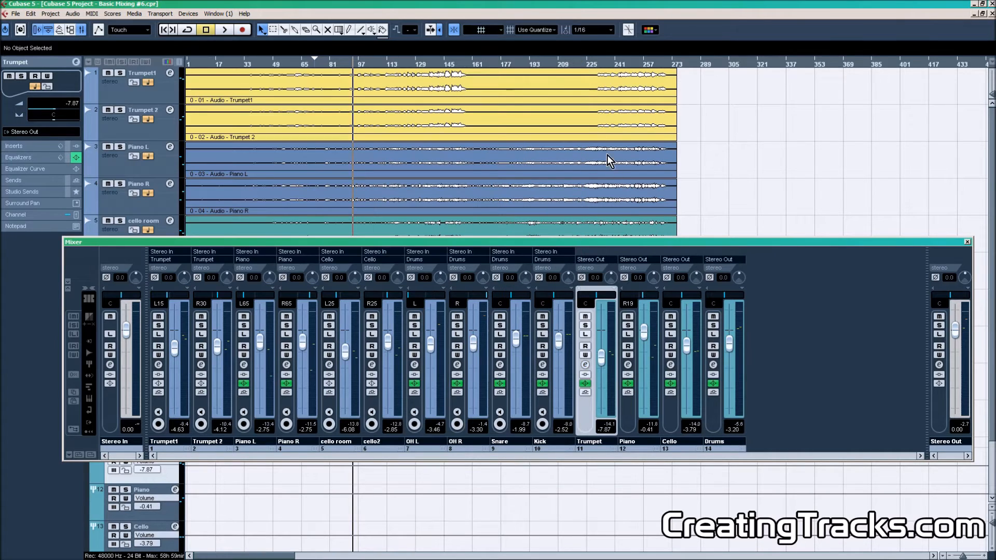
Add a stereo FX channel track with iZotope Ozone 5 Reverb as its effect.
{"action": "key", "text": "F3"}
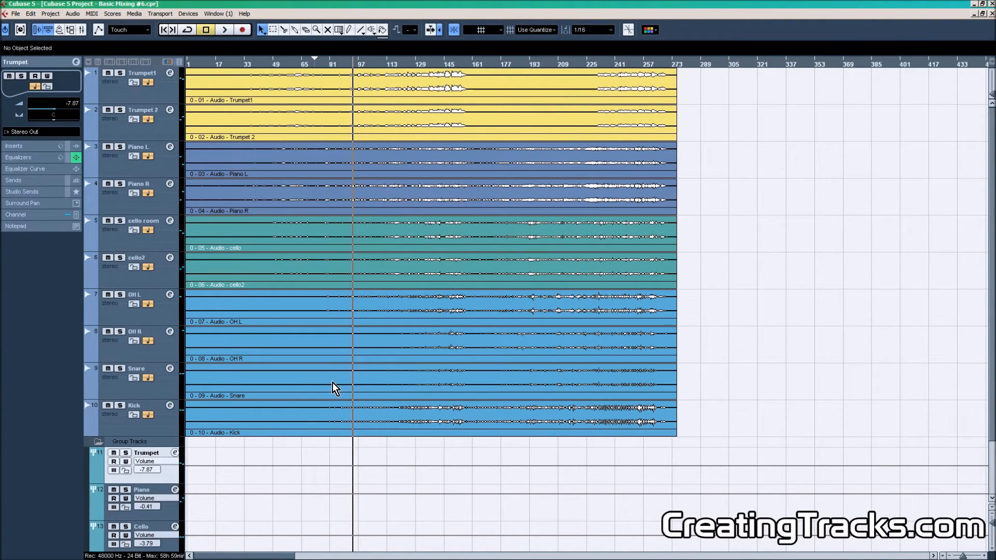
{"action": "right_click", "coordinate": [173, 431]}
{"action": "mouse_move", "coordinate": [225, 287]}
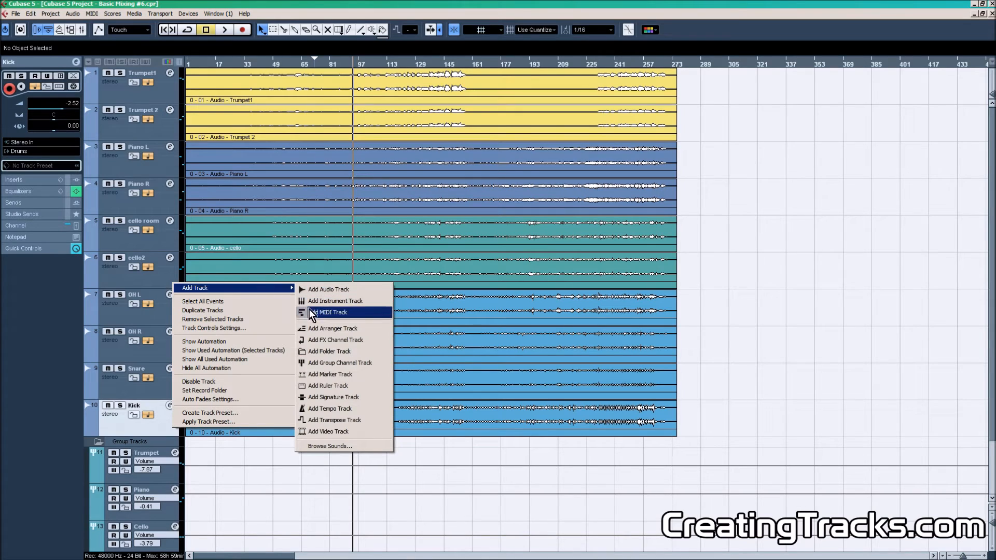
{"action": "left_click", "coordinate": [328, 341]}
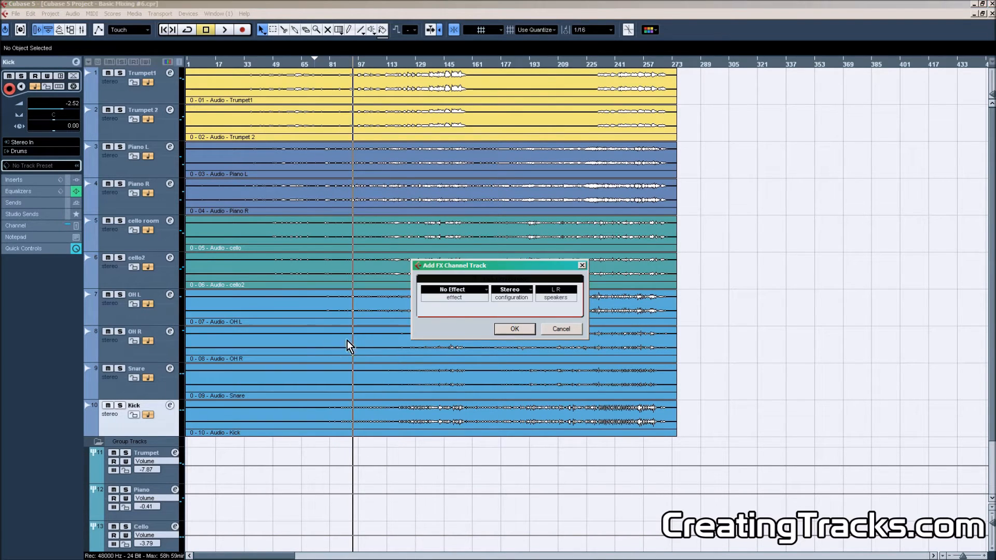
{"action": "left_click", "coordinate": [472, 287]}
{"action": "mouse_move", "coordinate": [461, 267]}
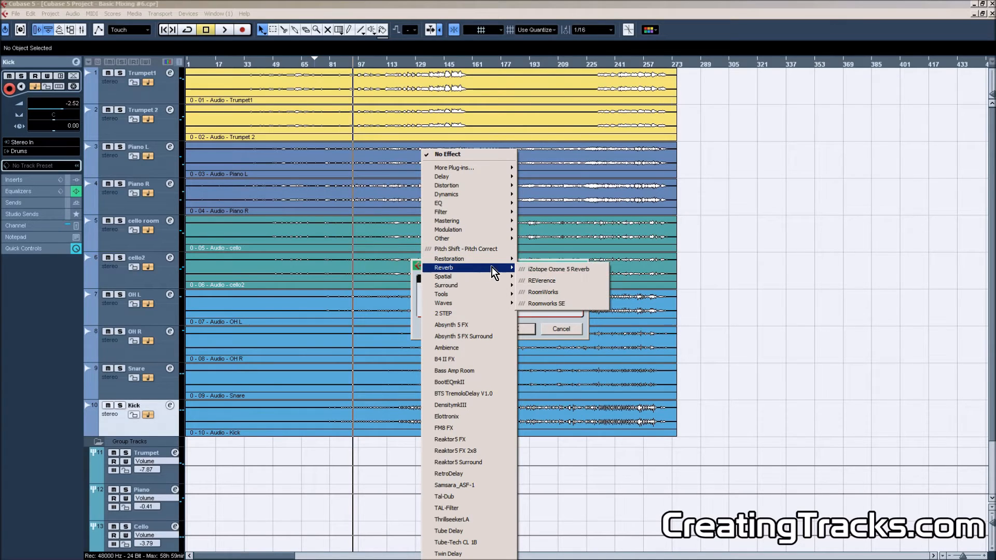
{"action": "left_click", "coordinate": [550, 272]}
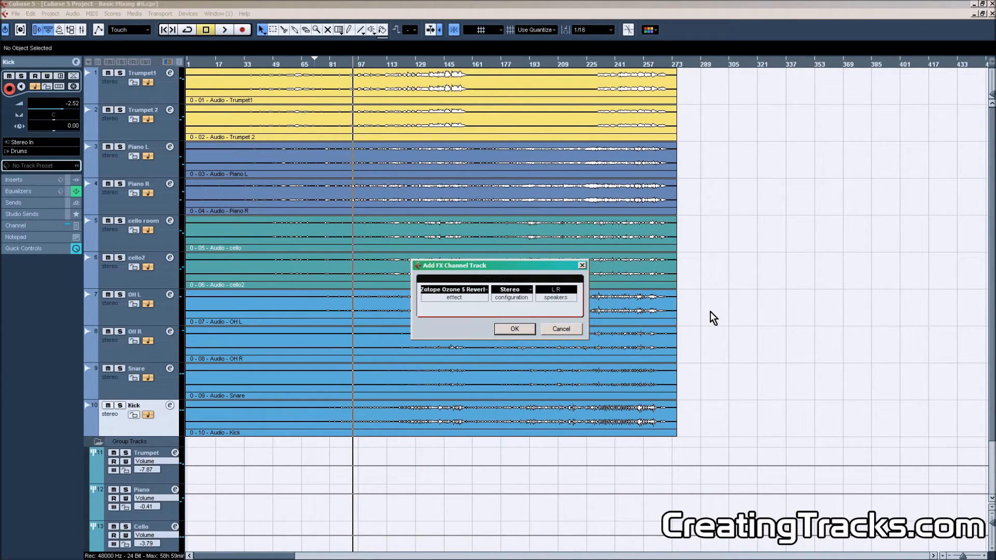
{"action": "left_click", "coordinate": [533, 330]}
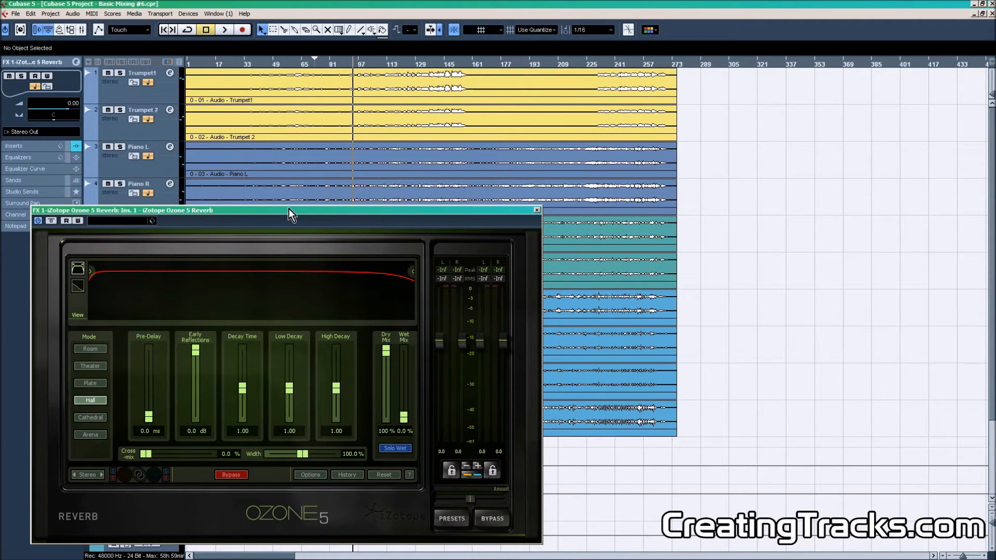
Route the Trumpet group channel's first send to the Room FX channel.
{"action": "left_click_drag", "start_coordinate": [289, 208], "coordinate": [483, 140]}
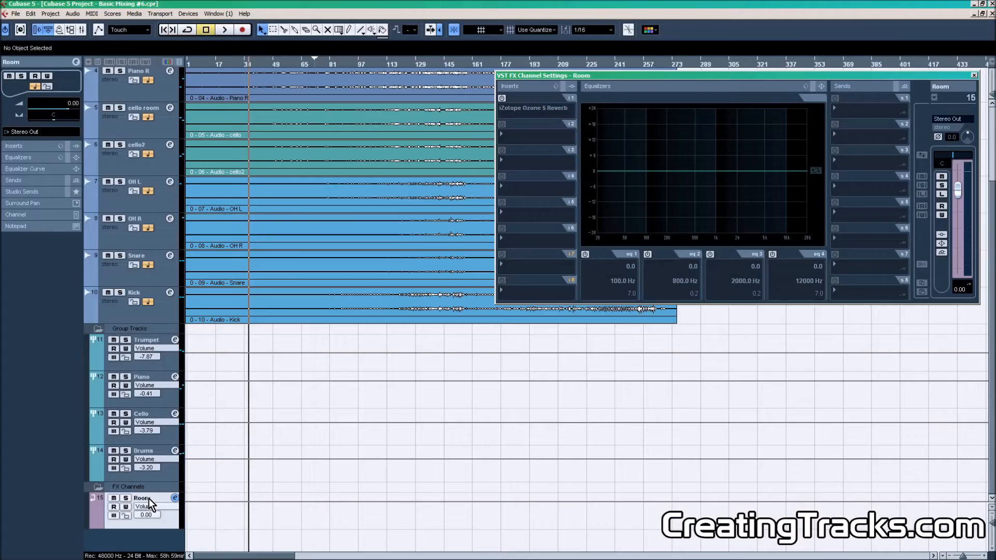
{"action": "left_click", "coordinate": [157, 341]}
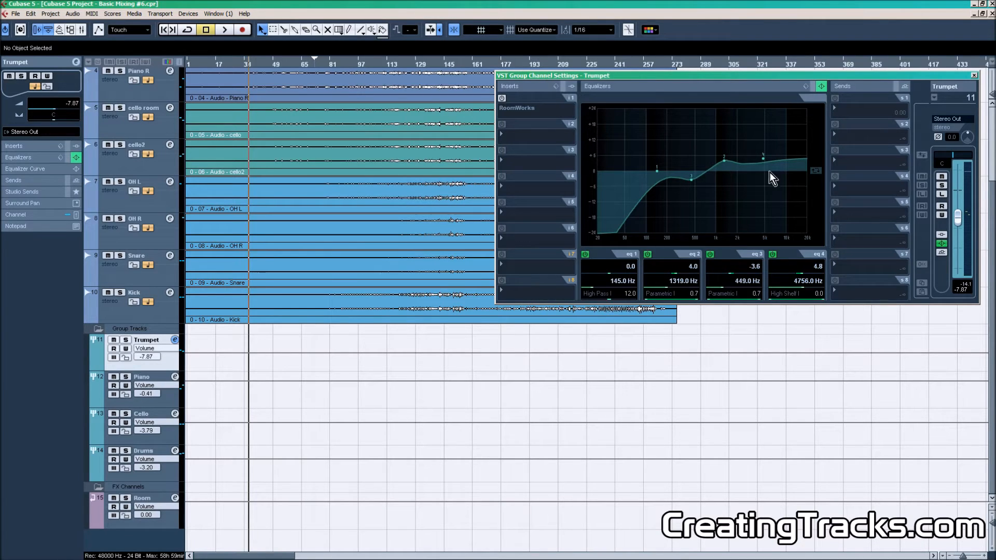
{"action": "left_click", "coordinate": [842, 106]}
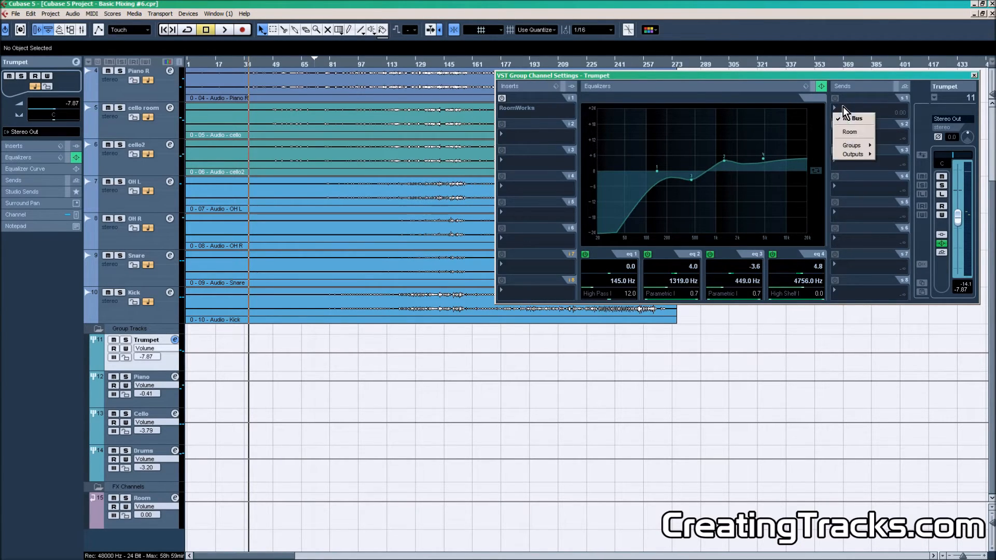
{"action": "left_click", "coordinate": [851, 132]}
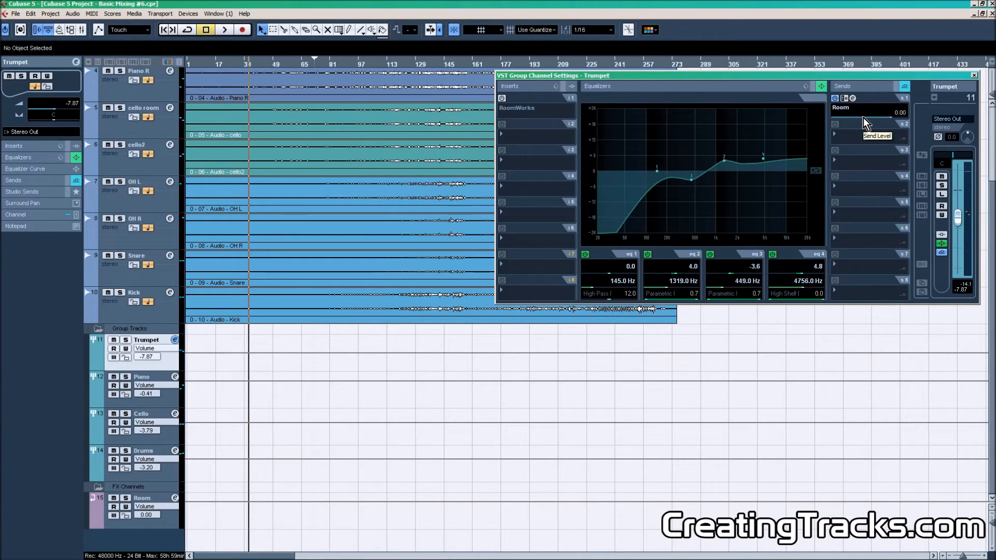
Route the Piano group channel's first send to the Room FX channel and set its send level to 0 dB.
{"action": "left_click", "coordinate": [975, 76]}
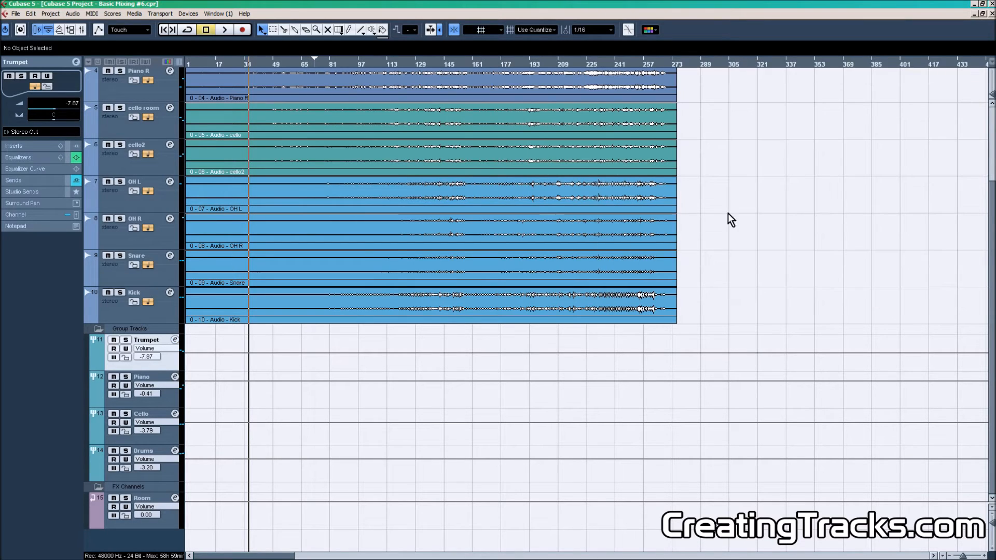
{"action": "left_click", "coordinate": [175, 377]}
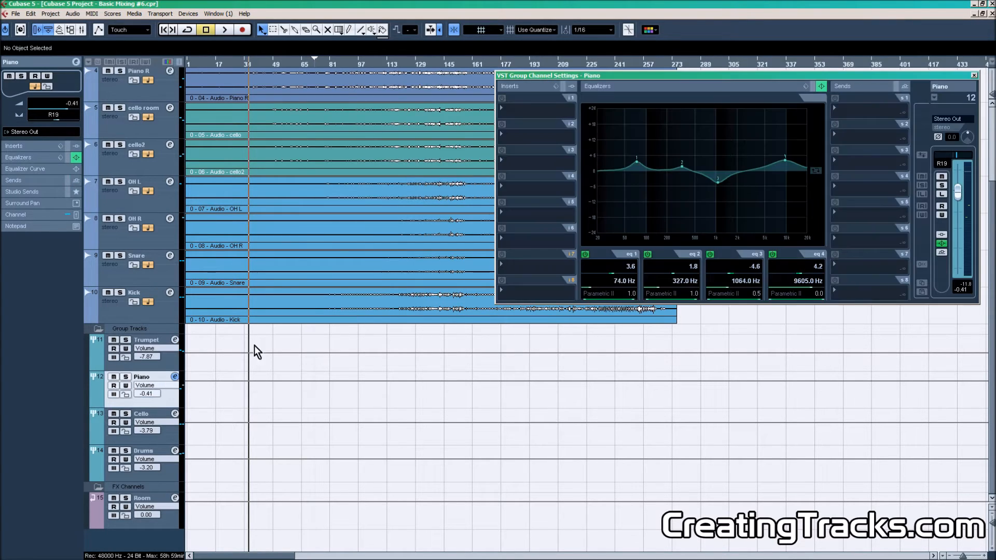
{"action": "left_click", "coordinate": [844, 106]}
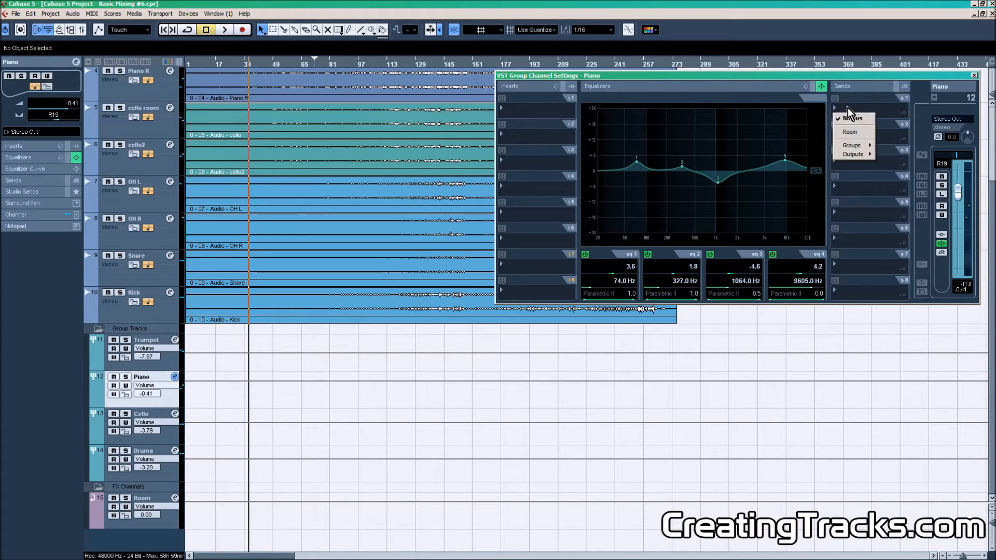
{"action": "left_click", "coordinate": [851, 135]}
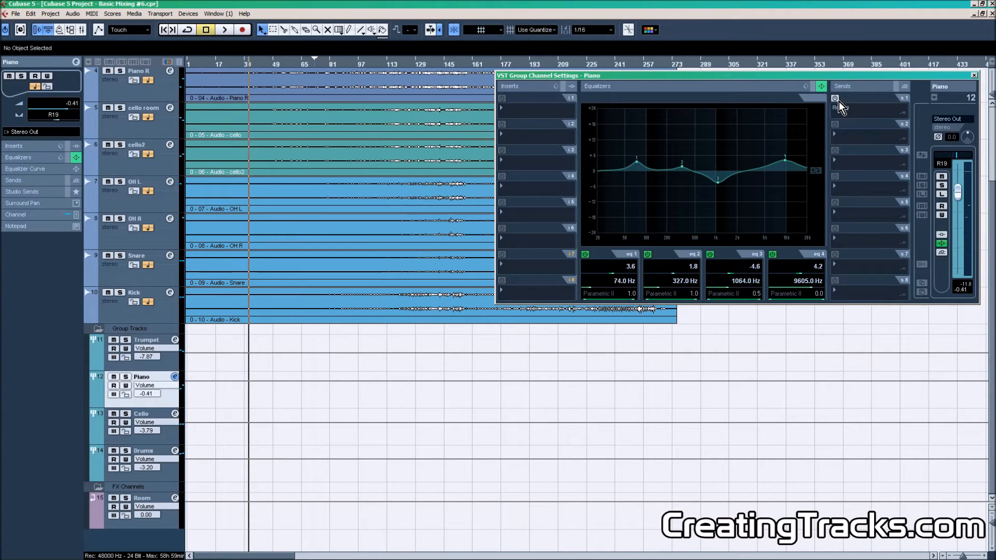
{"action": "left_click", "coordinate": [872, 119]}
{"action": "left_click_drag", "start_coordinate": [884, 117], "coordinate": [890, 117]}
{"action": "double_click", "coordinate": [900, 113]}
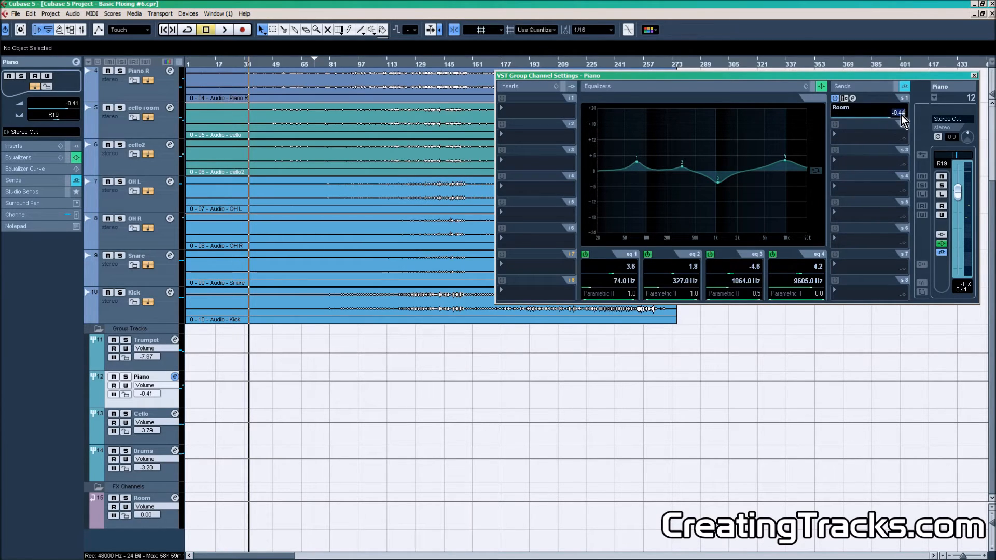
{"action": "type", "text": "0"}
{"action": "key", "text": "Return"}
Enable the Cello group channel's first send to the Room FX channel and close the channel settings window.
{"action": "left_click", "coordinate": [175, 423]}
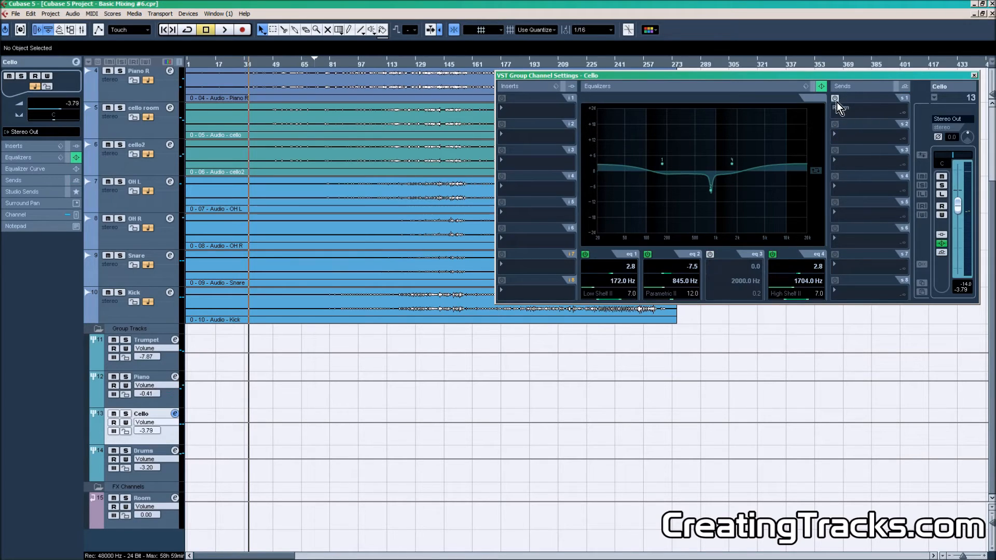
{"action": "left_click", "coordinate": [835, 99]}
{"action": "key", "text": "Down"}
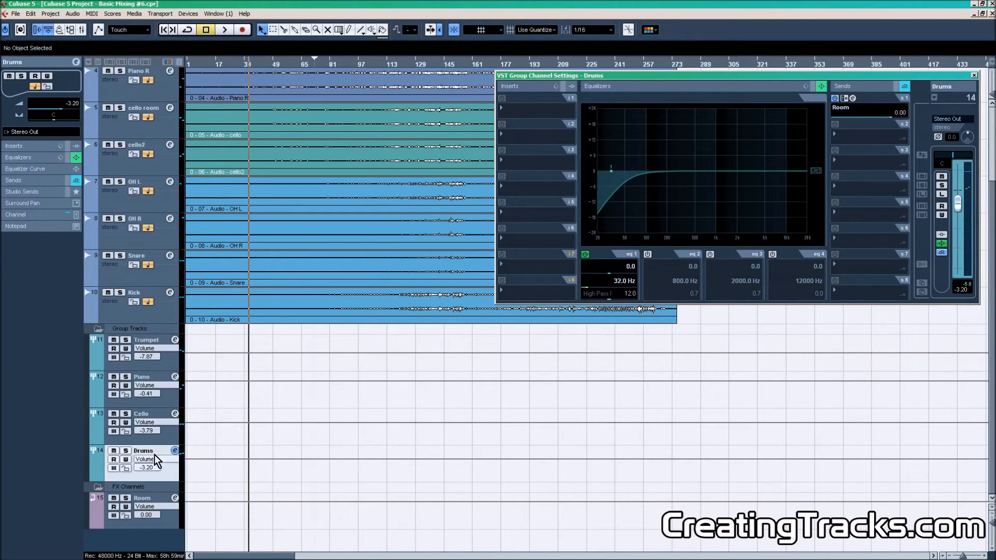
{"action": "left_click", "coordinate": [975, 75]}
{"action": "left_click", "coordinate": [176, 359]}
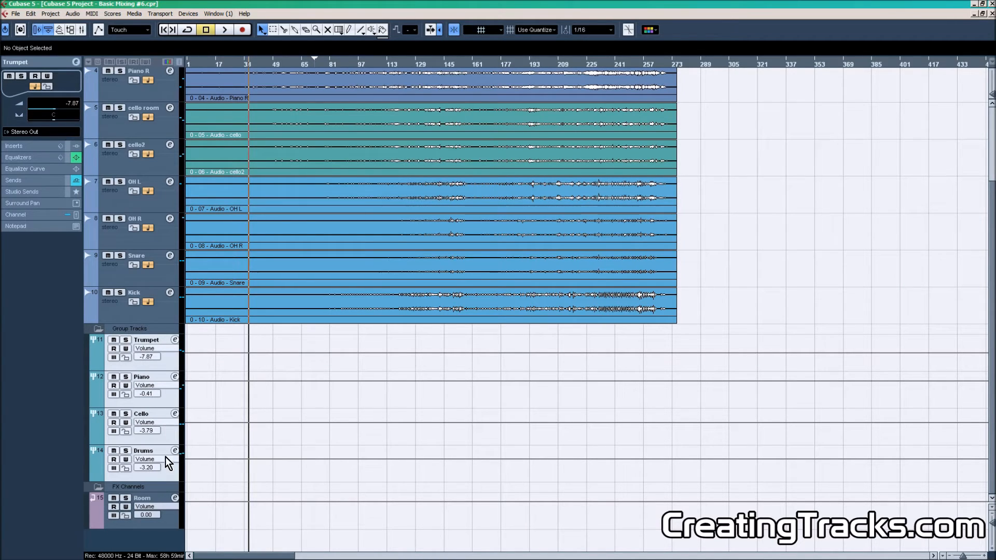
Open the Room FX channel's settings and its iZotope Ozone 5 Reverb insert editor.
{"action": "left_click", "coordinate": [160, 497]}
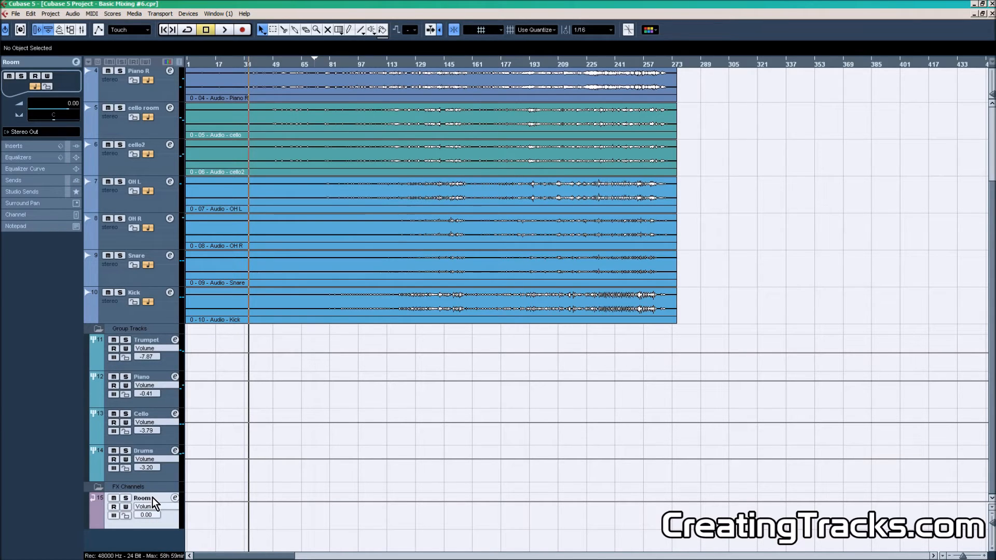
{"action": "left_click", "coordinate": [175, 498]}
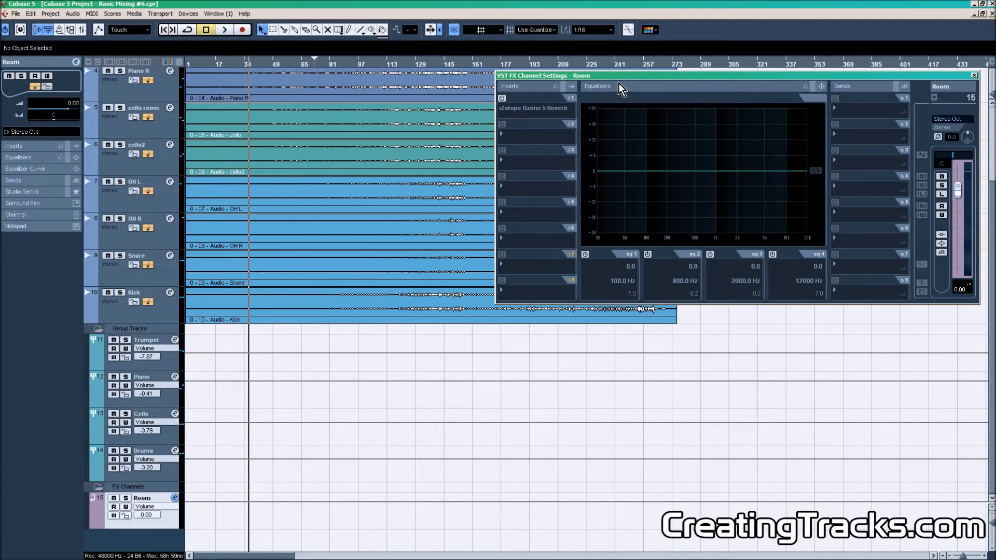
{"action": "left_click_drag", "start_coordinate": [617, 77], "coordinate": [568, 136]}
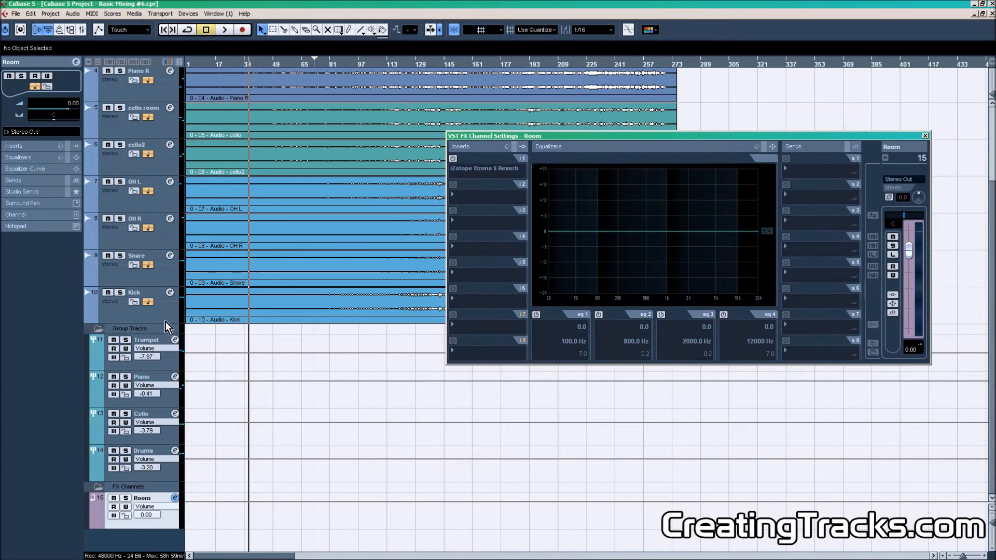
{"action": "scroll", "coordinate": [325, 267], "scroll_direction": "up", "scroll_amount": 3}
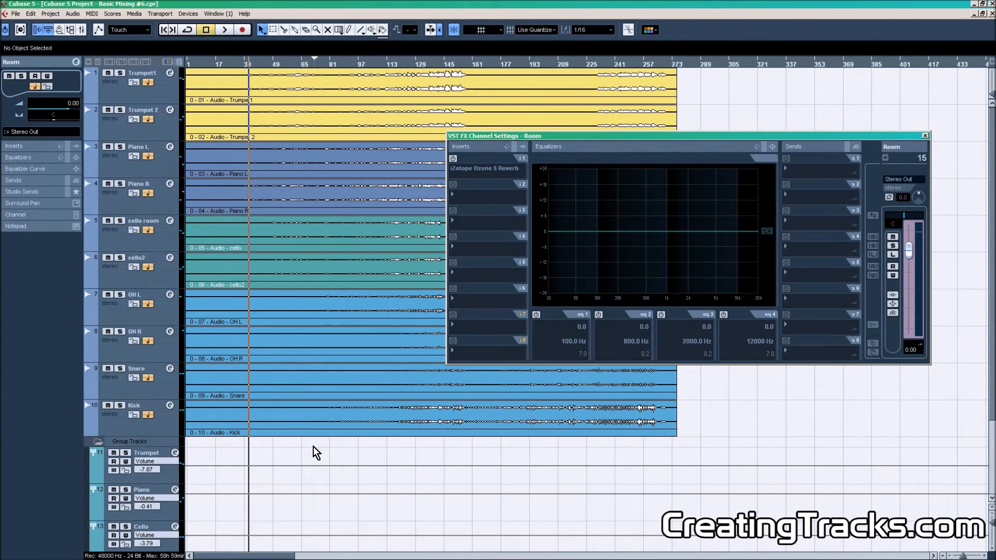
{"action": "key", "text": "ctrl+a"}
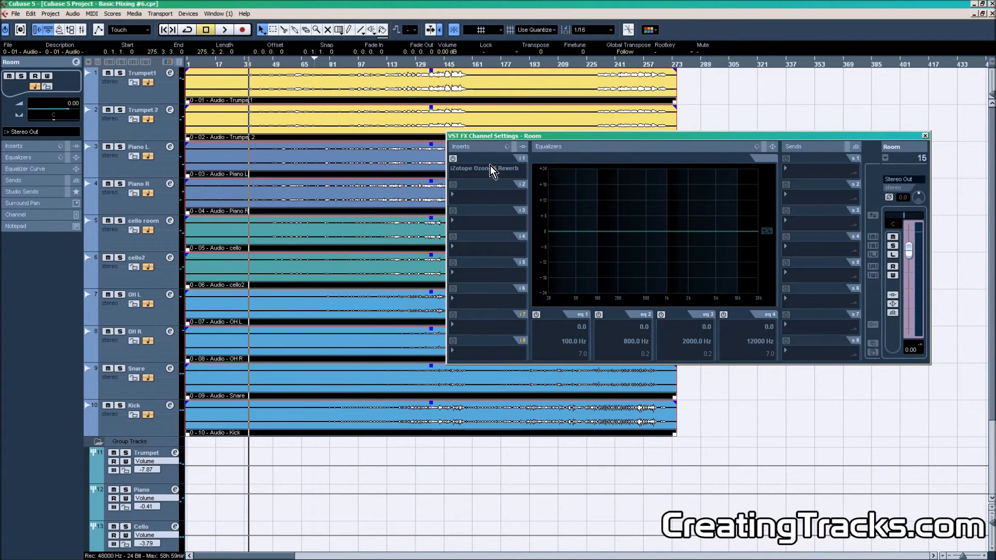
{"action": "left_click", "coordinate": [452, 159]}
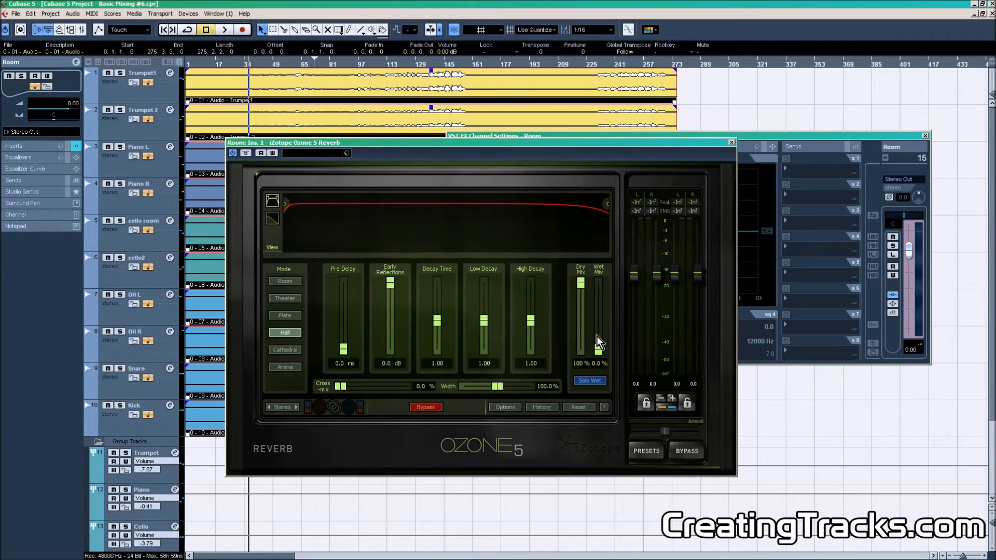
Set the Ozone reverb to 0% dry and 100% wet mix and choose Room mode.
{"action": "left_click_drag", "start_coordinate": [584, 288], "coordinate": [580, 298]}
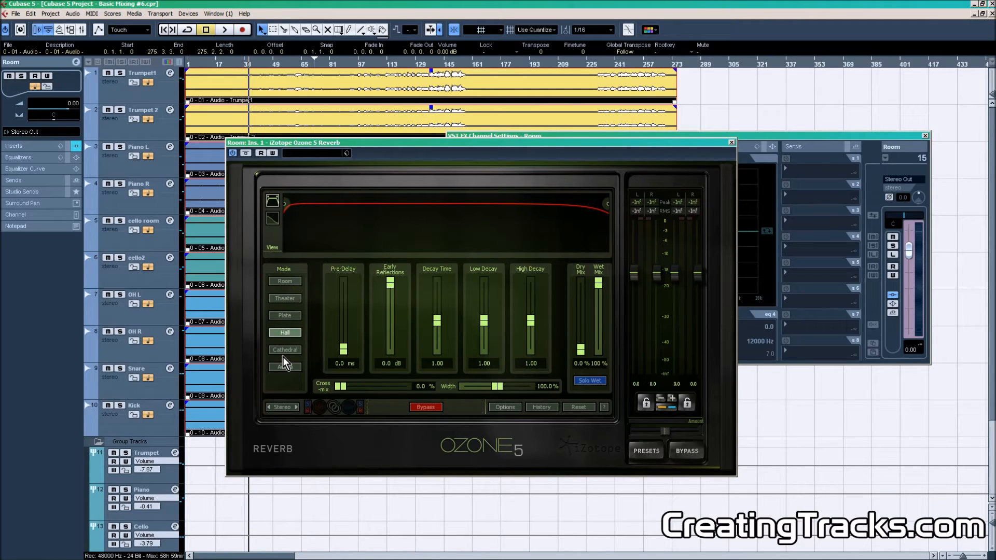
{"action": "left_click", "coordinate": [284, 281]}
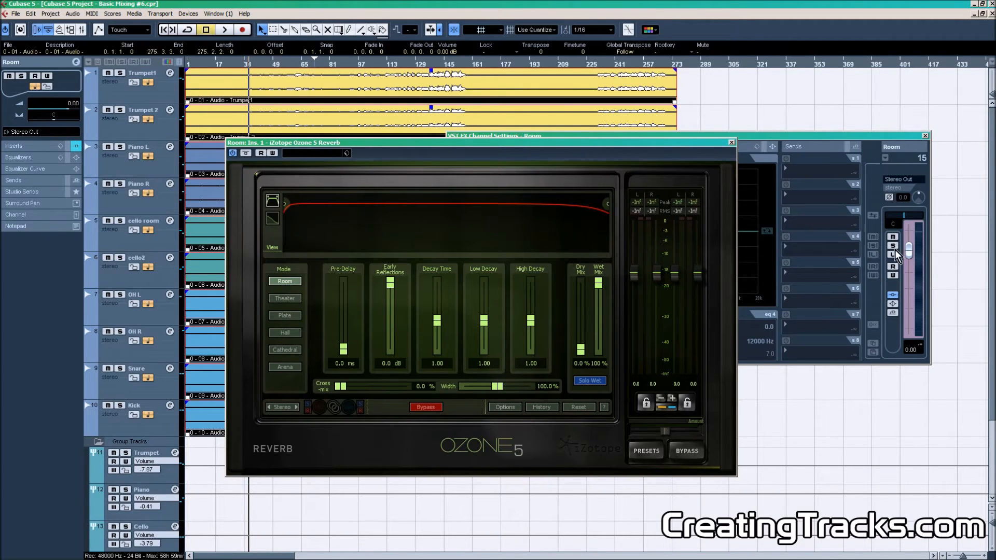
Pull the Room FX channel fader down and close the Room channel settings window.
{"action": "left_click_drag", "start_coordinate": [909, 250], "coordinate": [909, 328]}
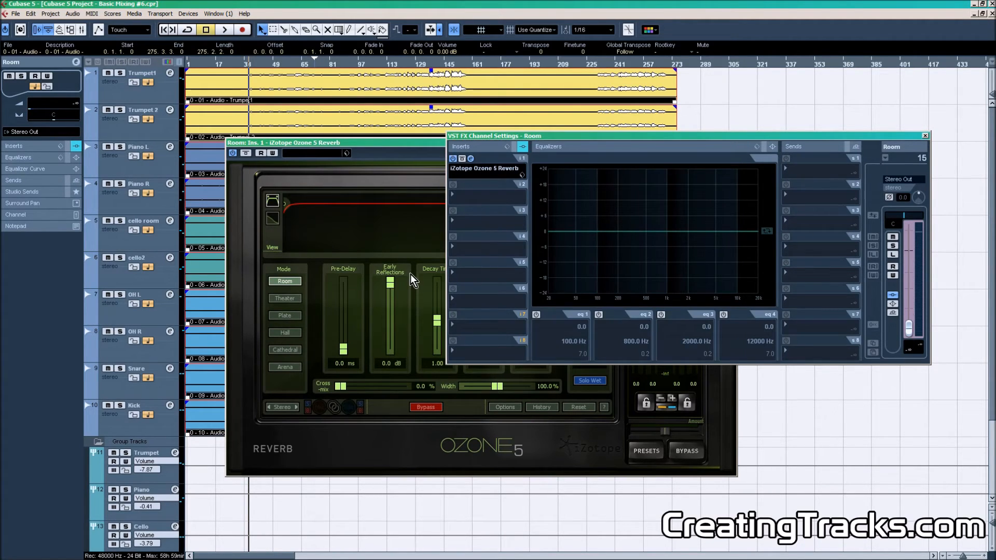
{"action": "left_click", "coordinate": [354, 64]}
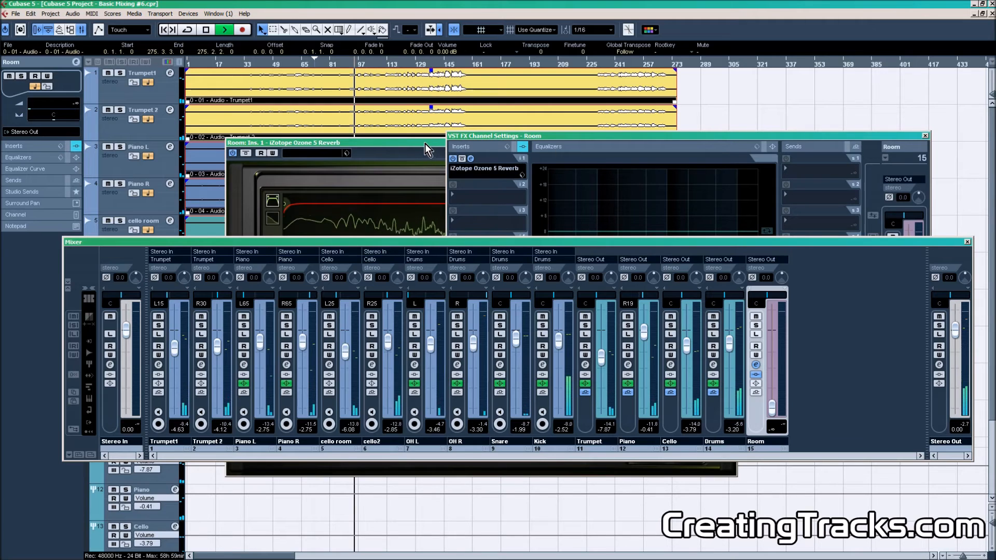
{"action": "left_click_drag", "start_coordinate": [424, 144], "coordinate": [268, 40]}
{"action": "left_click", "coordinate": [925, 135]}
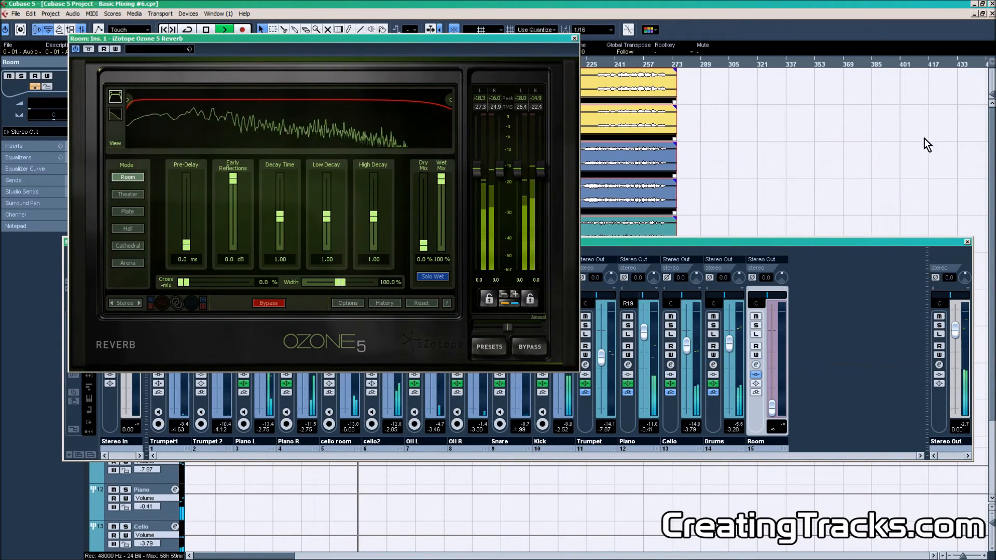
Raise the Room FX channel fader in the mixer while auditioning the reverb level.
{"action": "left_click_drag", "start_coordinate": [827, 240], "coordinate": [813, 331]}
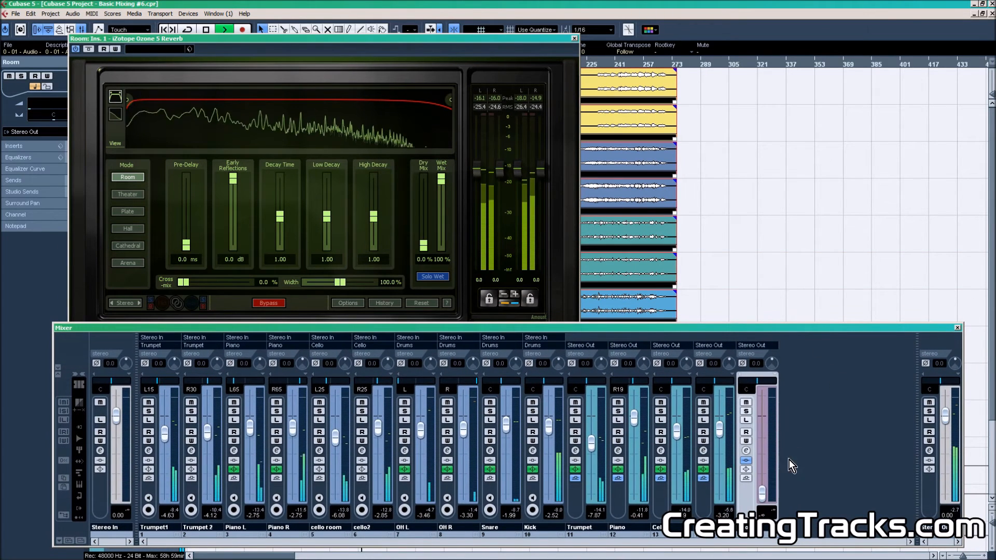
{"action": "left_click_drag", "start_coordinate": [764, 496], "coordinate": [764, 425]}
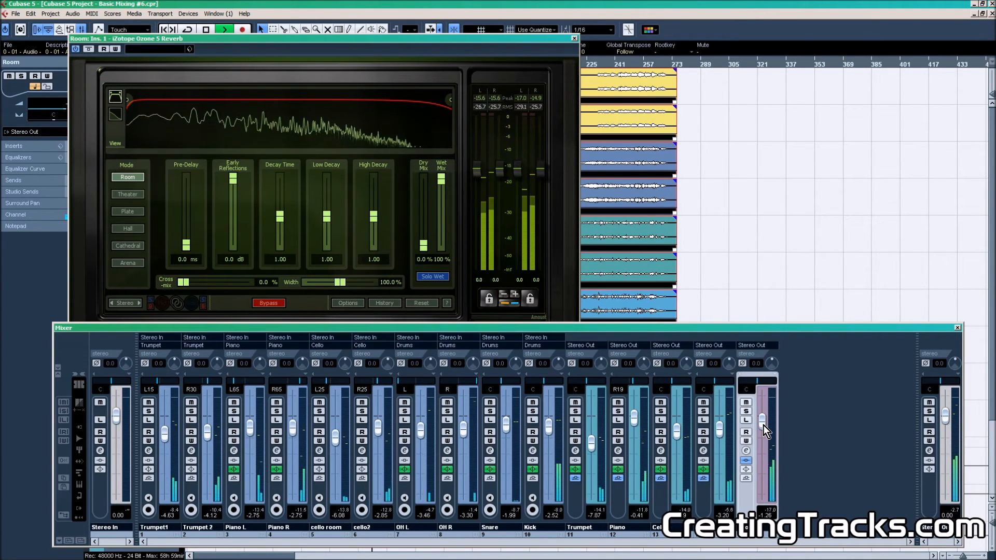
{"action": "left_click_drag", "start_coordinate": [764, 425], "coordinate": [764, 500]}
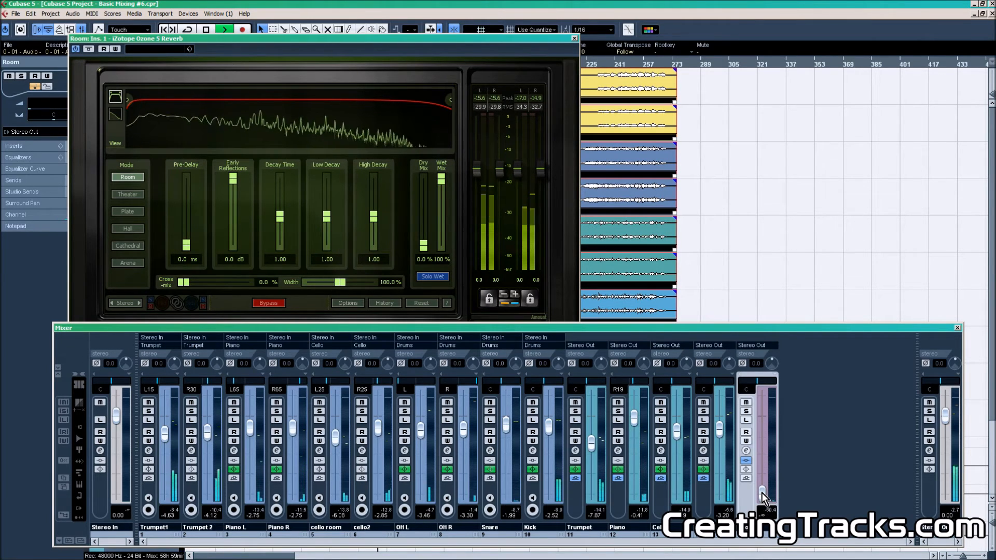
{"action": "left_click_drag", "start_coordinate": [762, 493], "coordinate": [764, 425]}
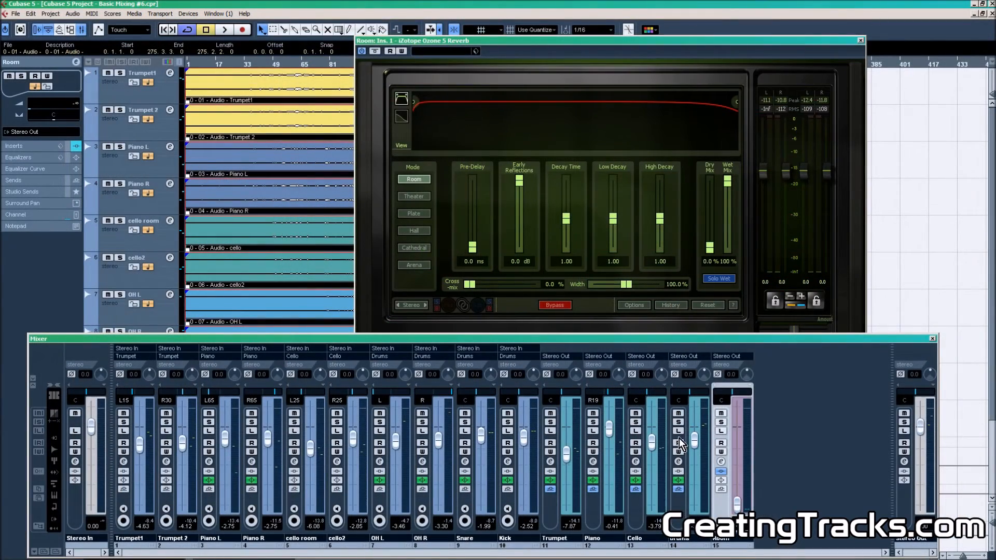
Solo the Drums group and raise the Room FX fader to about -4.3 dB during playback.
{"action": "left_click", "coordinate": [679, 422]}
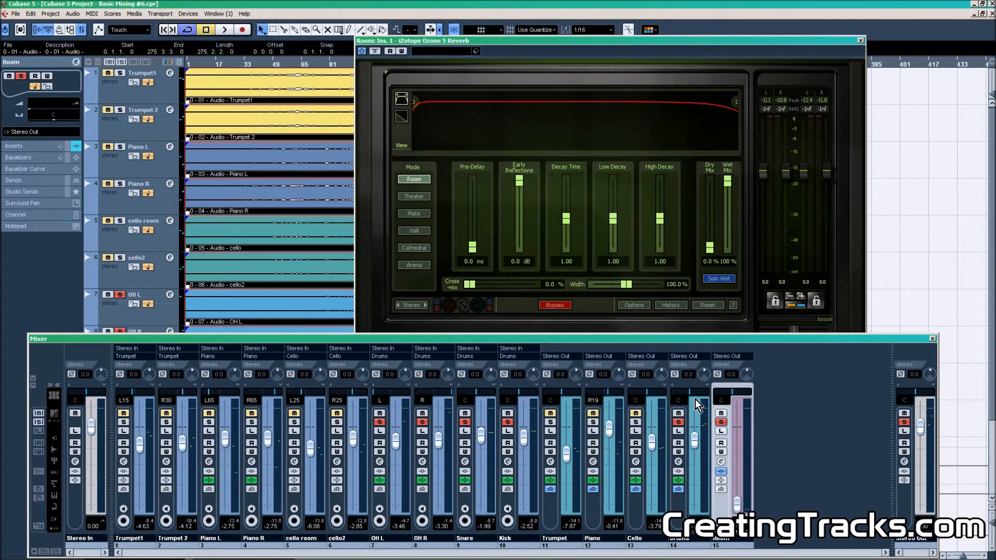
{"action": "key", "text": "space"}
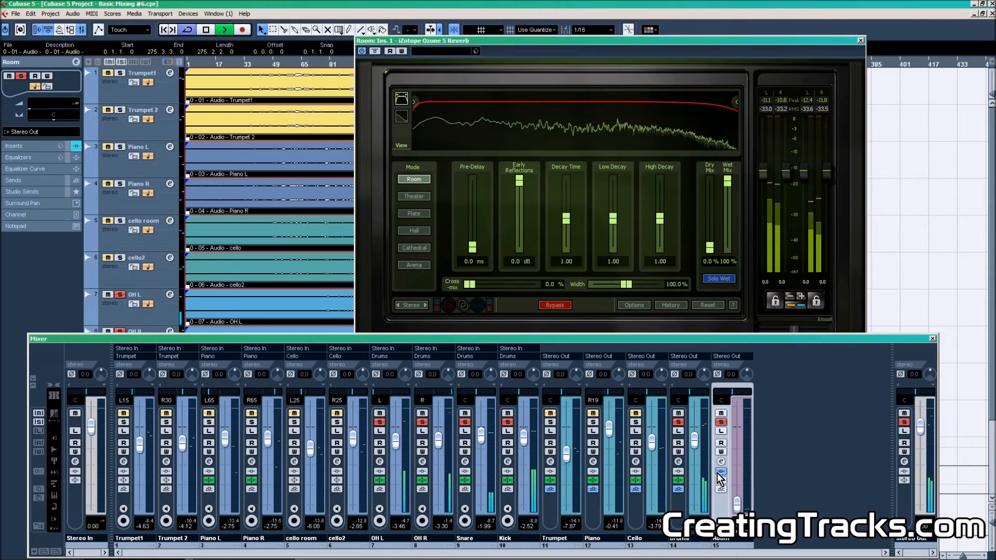
{"action": "left_click_drag", "start_coordinate": [737, 502], "coordinate": [738, 443]}
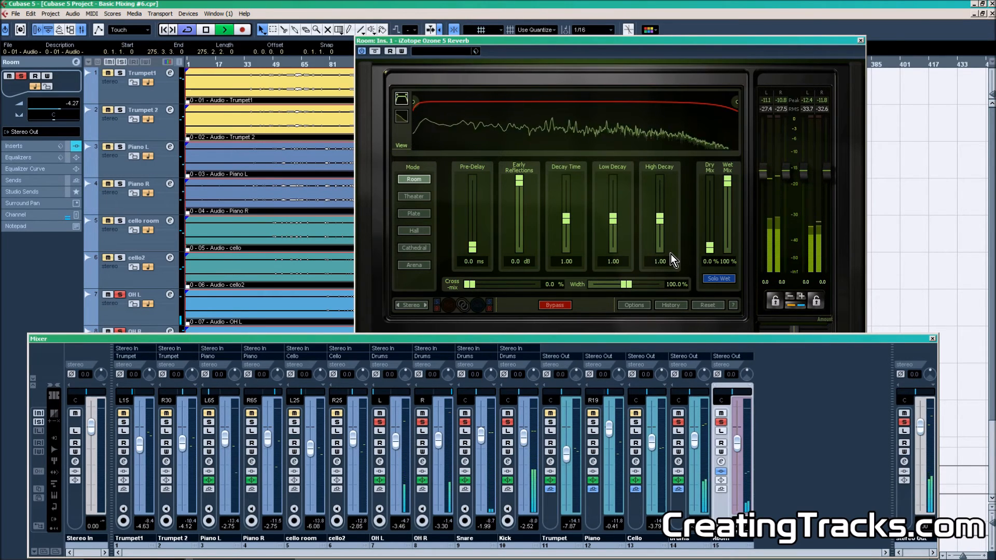
{"action": "key", "text": "space"}
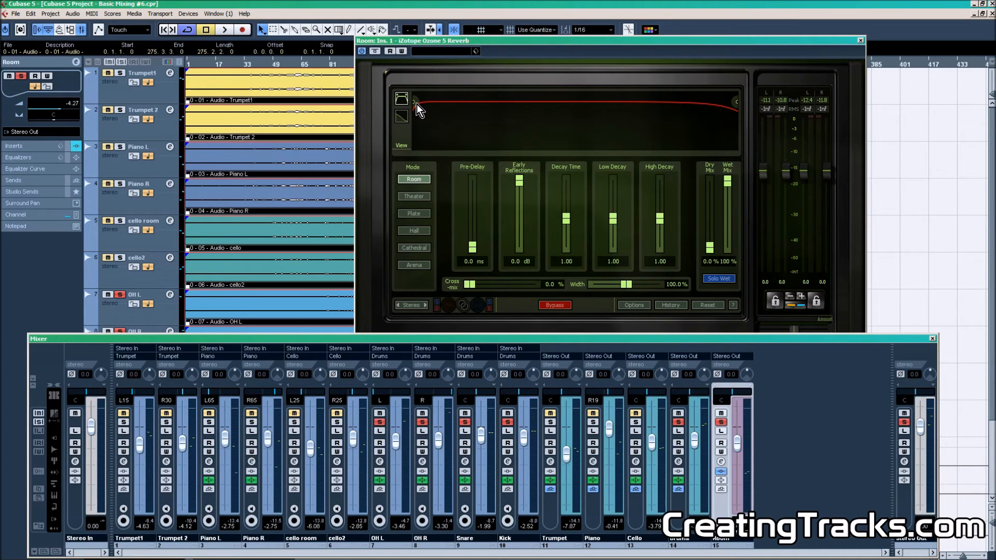
Set the reverb's low-cut filter to about 405 Hz and Low Decay to 0.25, and nudge the Room fader up.
{"action": "left_click_drag", "start_coordinate": [415, 103], "coordinate": [485, 105]}
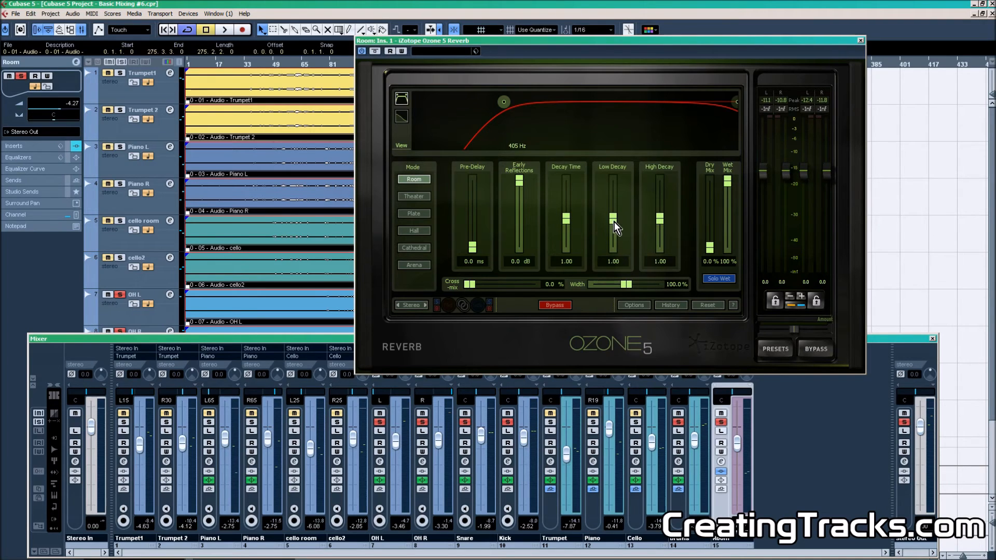
{"action": "left_click_drag", "start_coordinate": [614, 222], "coordinate": [612, 235]}
{"action": "key", "text": "space"}
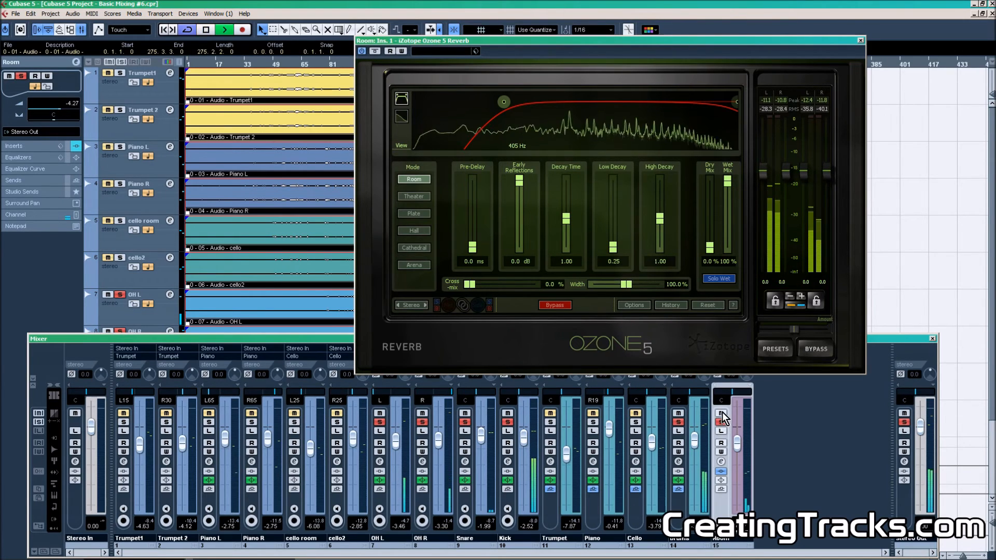
{"action": "left_click_drag", "start_coordinate": [740, 438], "coordinate": [737, 424]}
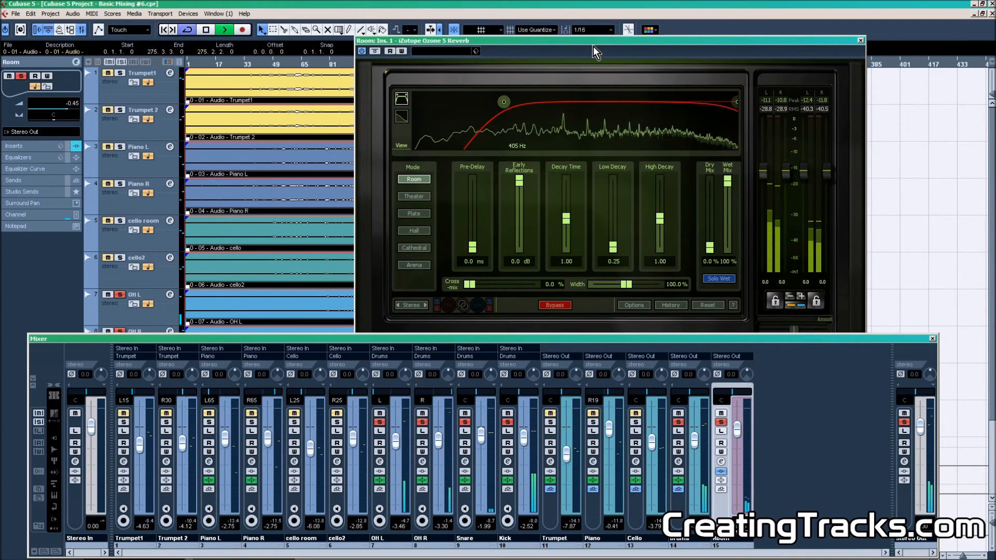
Set the reverb's high-cut filter to about 12044 Hz and lower High Decay to 0.25.
{"action": "left_click", "coordinate": [618, 63]}
{"action": "left_click_drag", "start_coordinate": [737, 103], "coordinate": [705, 101]}
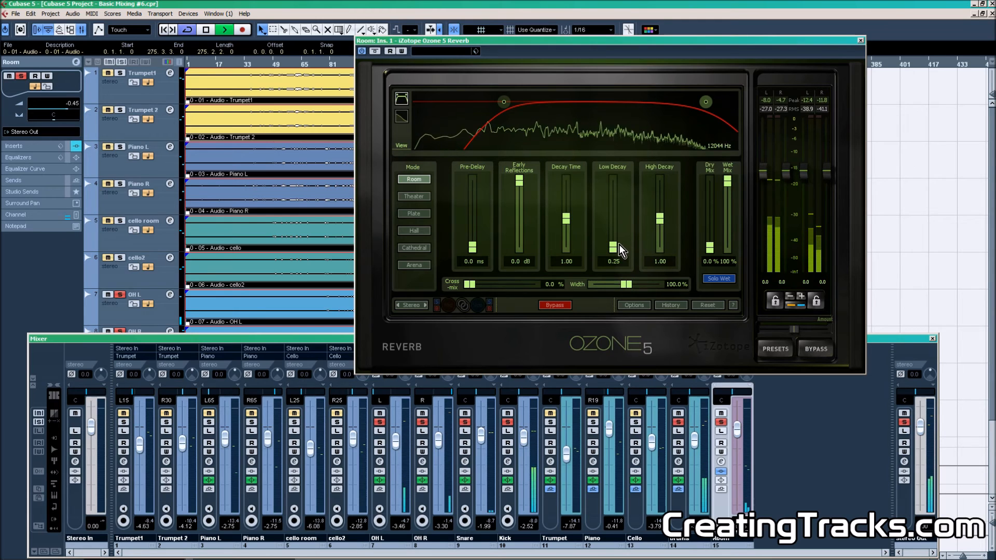
{"action": "left_click_drag", "start_coordinate": [660, 223], "coordinate": [661, 254]}
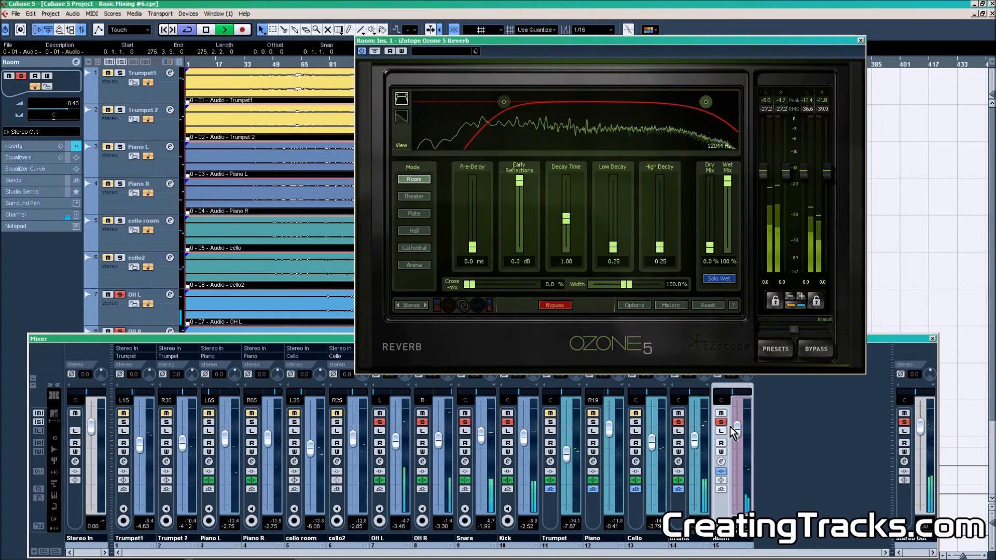
Set the reverb's High Decay to 0.85 and Pre-Delay to about 12.2 ms, then lower the Room fader to about -8.2 dB.
{"action": "left_click_drag", "start_coordinate": [736, 429], "coordinate": [736, 426]}
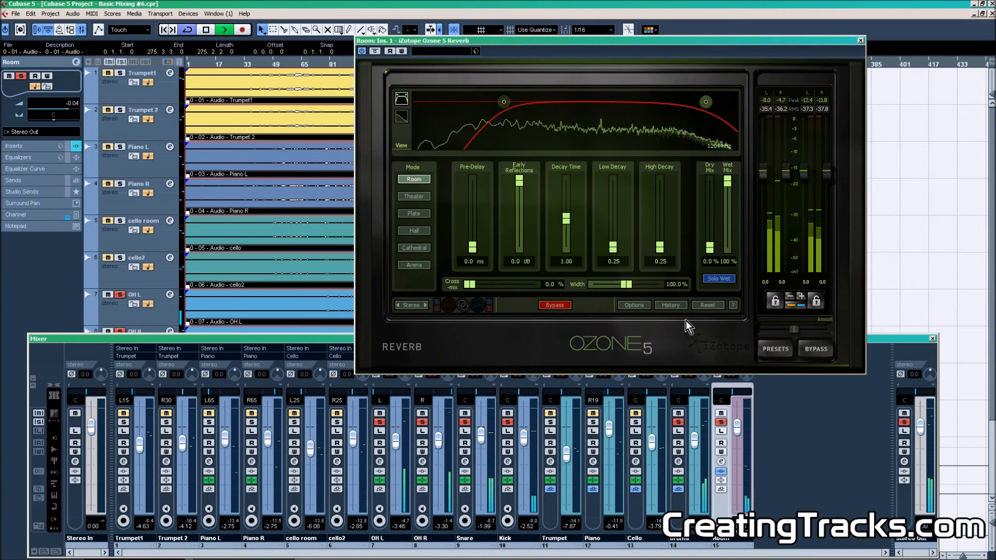
{"action": "left_click_drag", "start_coordinate": [662, 256], "coordinate": [662, 226]}
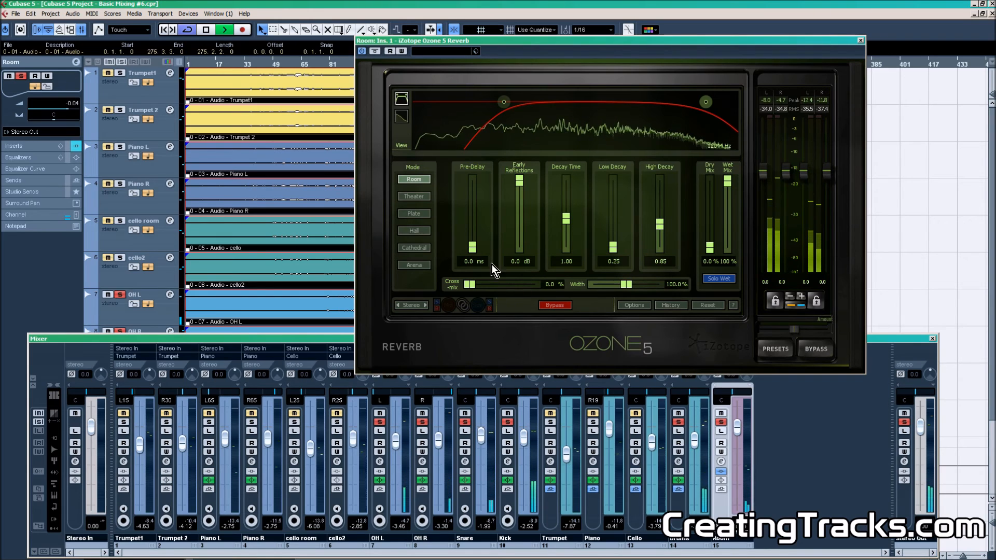
{"action": "mouse_move", "coordinate": [475, 251]}
{"action": "left_mouse_down"}
{"action": "mouse_move", "coordinate": [471, 197]}
{"action": "mouse_move", "coordinate": [472, 237]}
{"action": "left_mouse_up"}
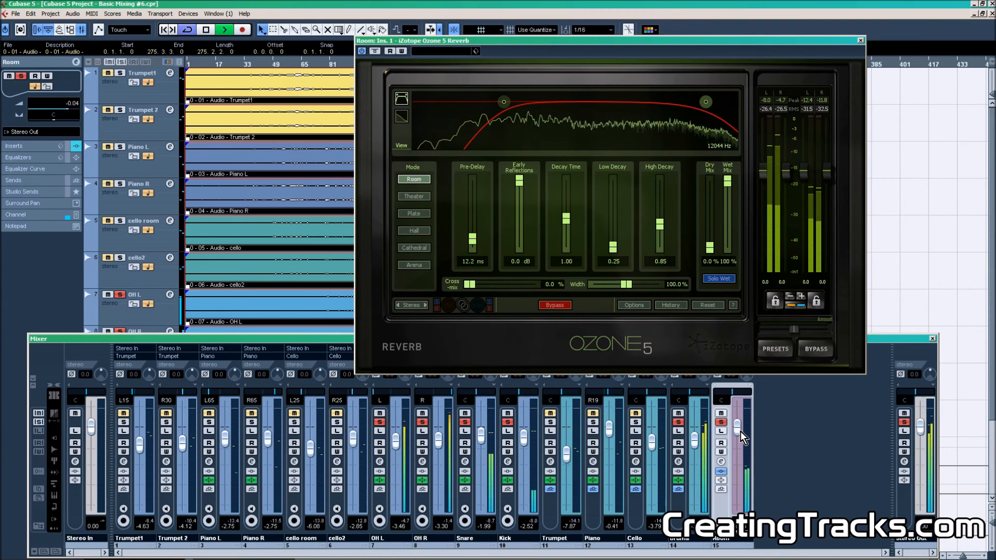
{"action": "left_click_drag", "start_coordinate": [740, 431], "coordinate": [738, 456]}
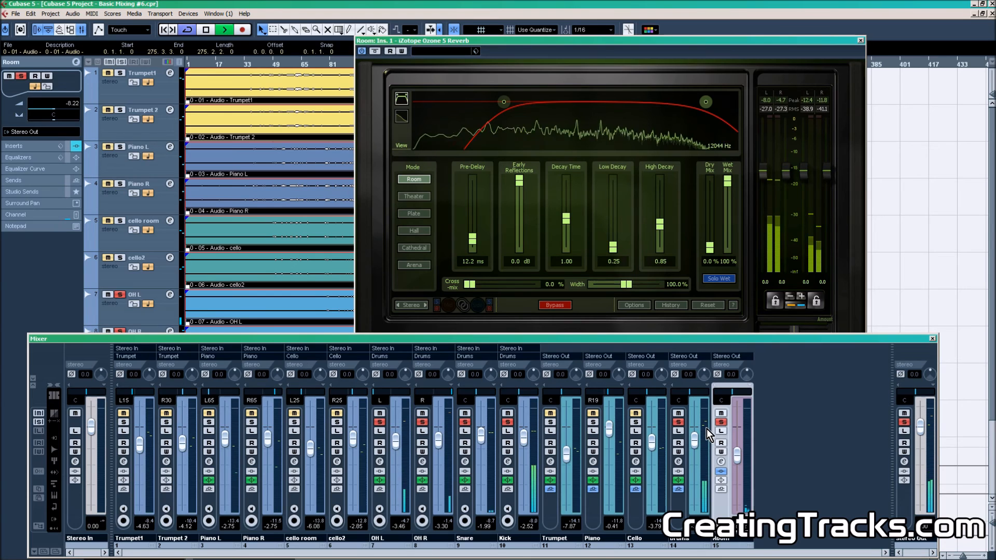
Unsolo the Drums group and toggle the Room FX channel's mute to compare the mix with and without reverb.
{"action": "left_click", "coordinate": [679, 423]}
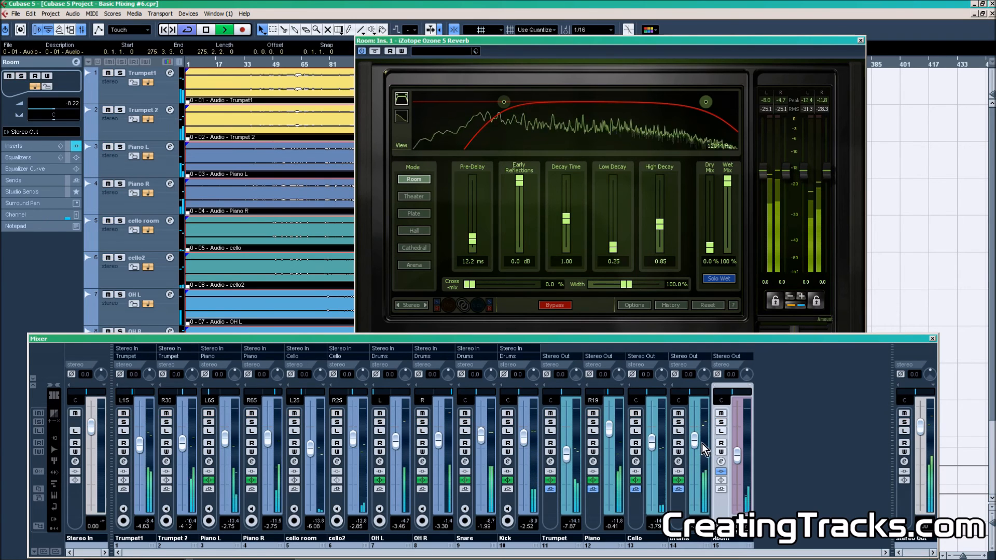
{"action": "left_click", "coordinate": [721, 414]}
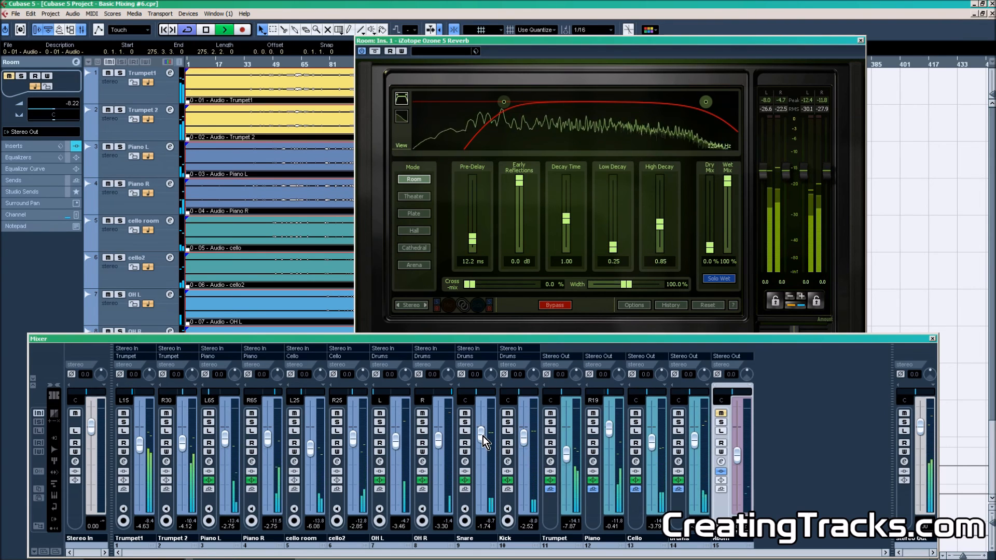
{"action": "left_click_drag", "start_coordinate": [484, 437], "coordinate": [483, 436]}
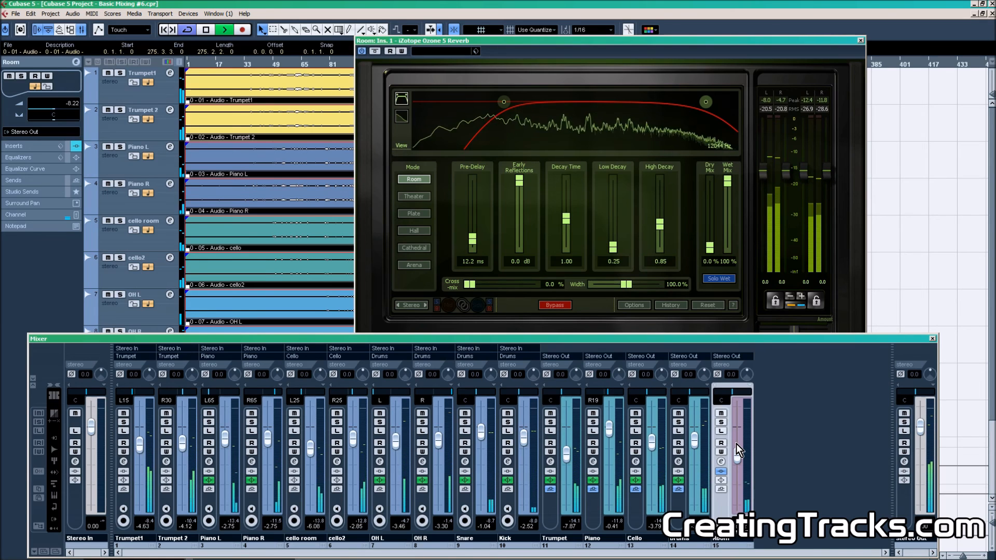
Raise the Room FX fader to about -6.89 dB and stop playback.
{"action": "scroll", "coordinate": [740, 455], "scroll_direction": "up", "scroll_amount": 3}
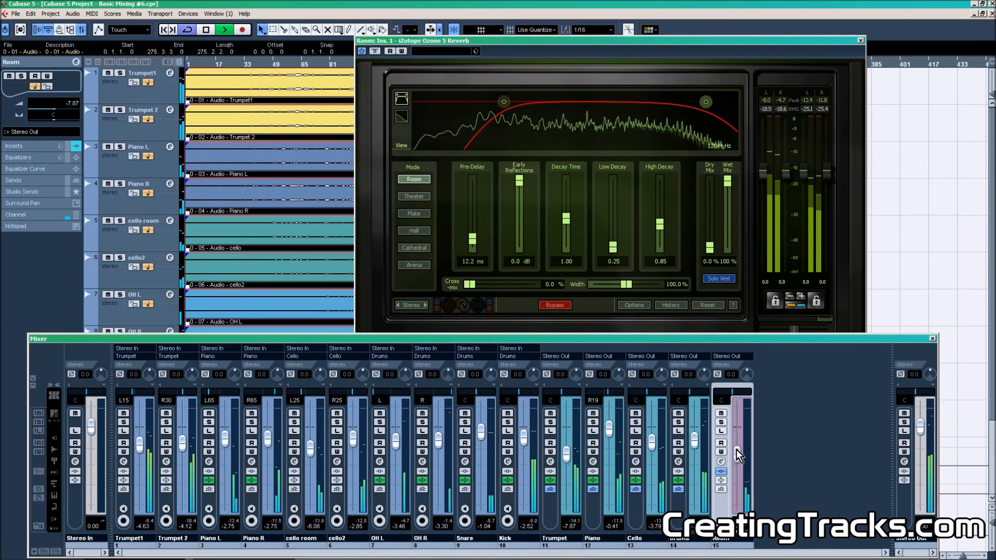
{"action": "scroll", "coordinate": [739, 456], "scroll_direction": "up", "scroll_amount": 1}
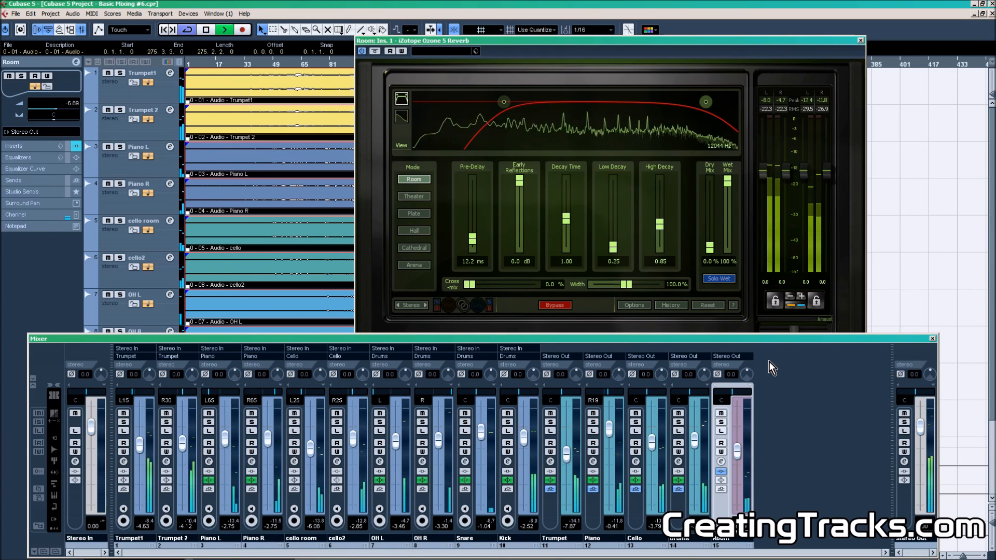
{"action": "key", "text": "space"}
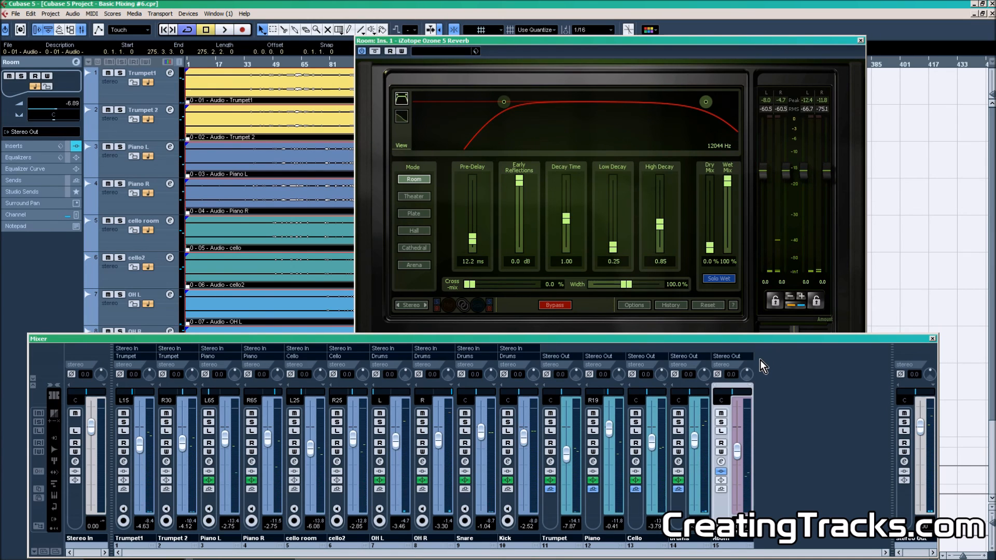